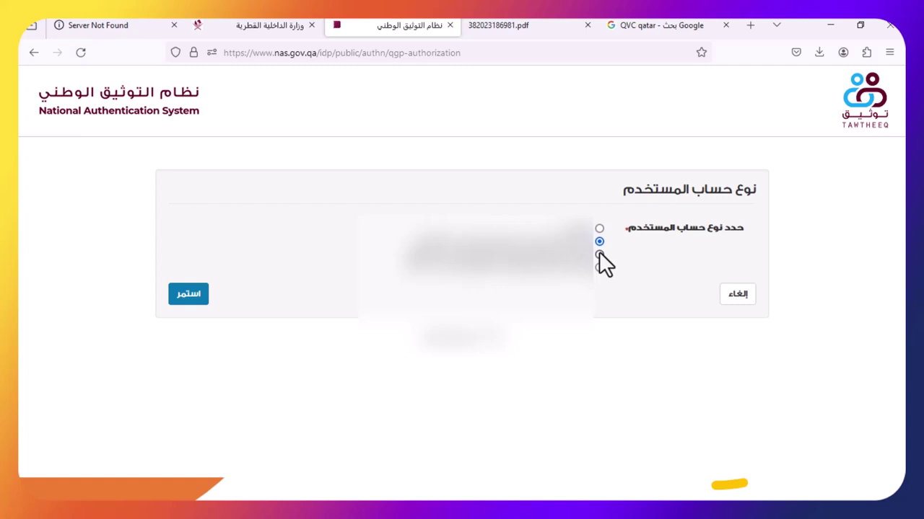
# Sign in as an establishment (منشأة) using the fourth account type
pyautogui.click(599, 267)
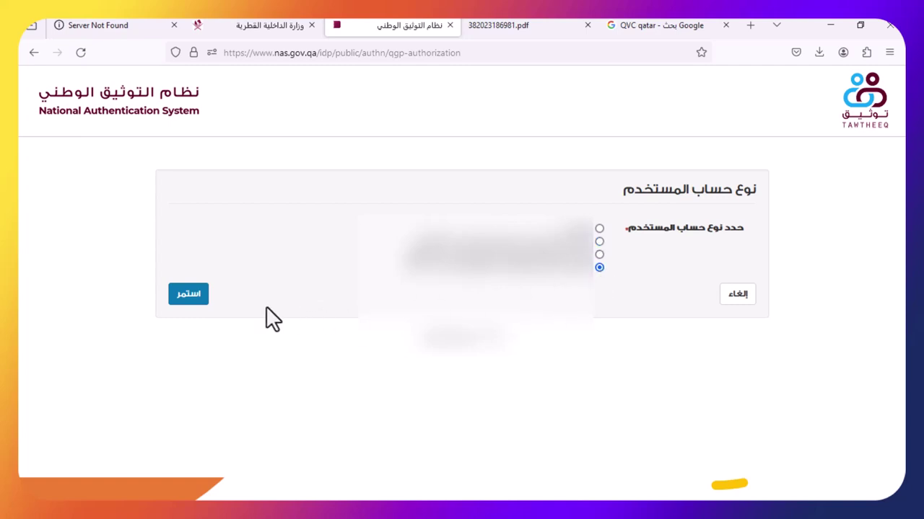
pyautogui.click(189, 294)
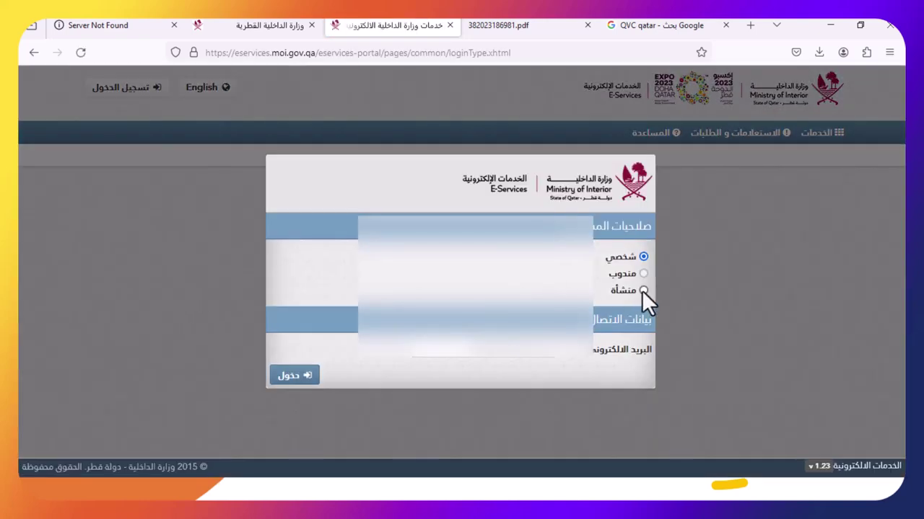
pyautogui.click(642, 290)
pyautogui.click(474, 359)
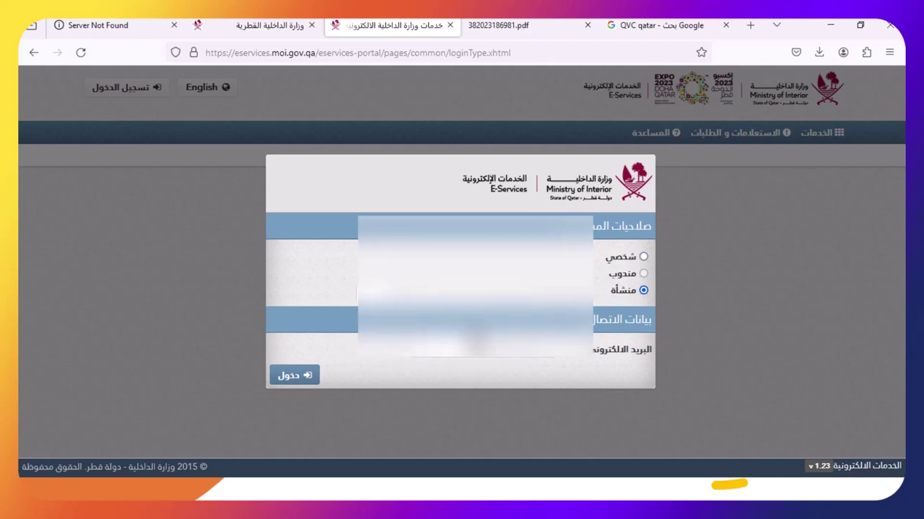
pyautogui.click(309, 380)
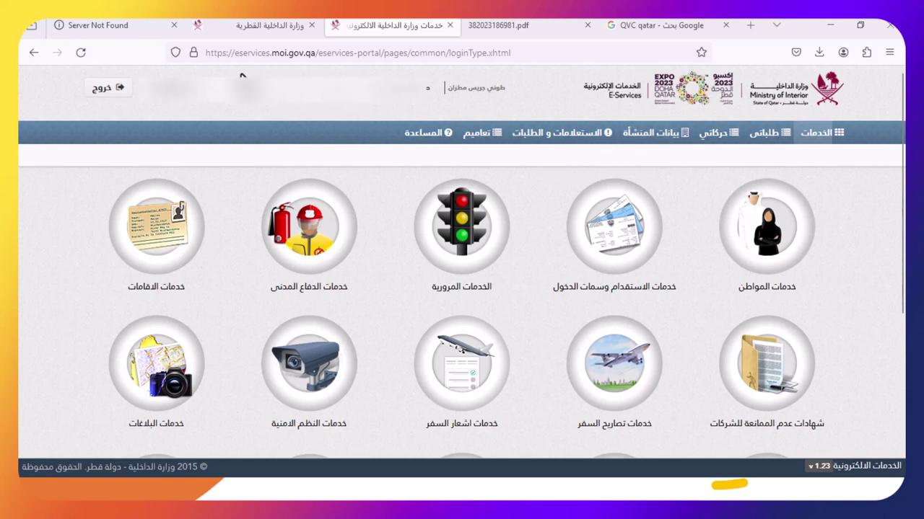
# Open recruitment and entry visa services, then اصدار السمة using استنفاد موافقات الاستقدام
pyautogui.click(615, 267)
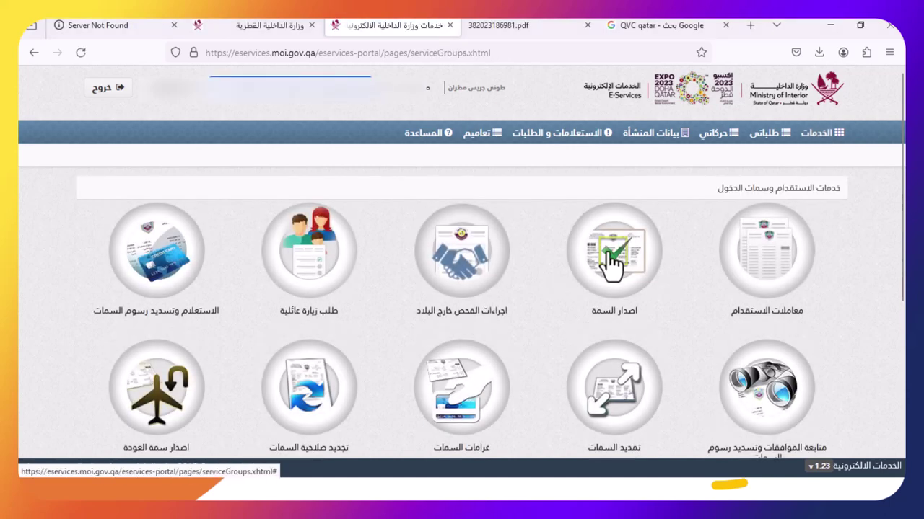
pyautogui.click(609, 259)
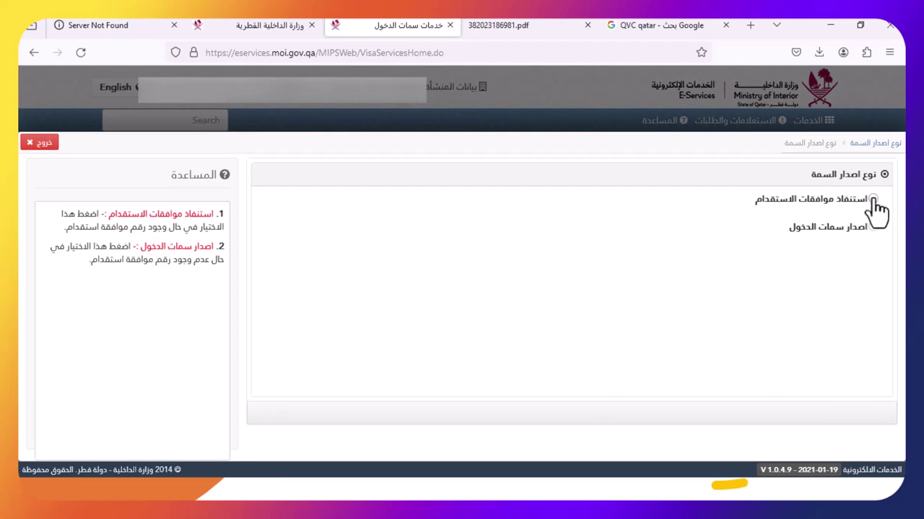
pyautogui.click(873, 200)
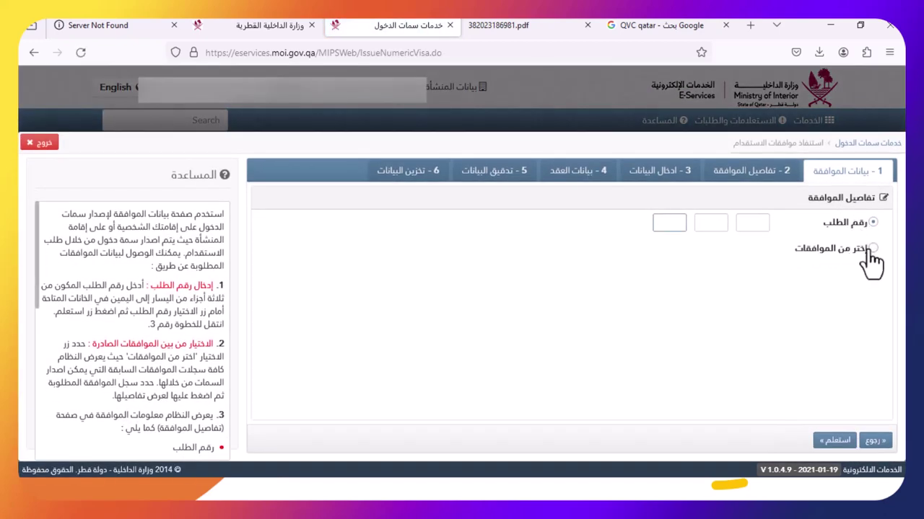
# Choose the listed approval under اختر من الموافقات and look up its details with استعلم
pyautogui.click(872, 249)
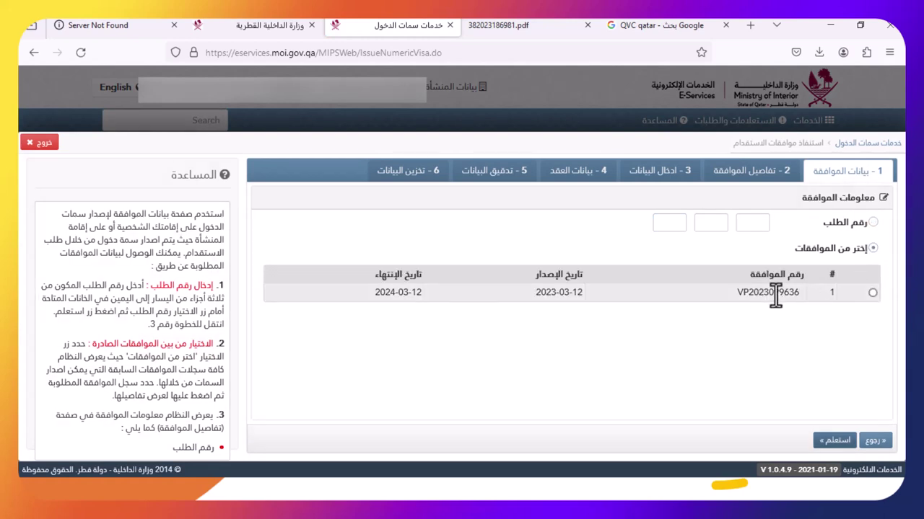
pyautogui.doubleClick(775, 293)
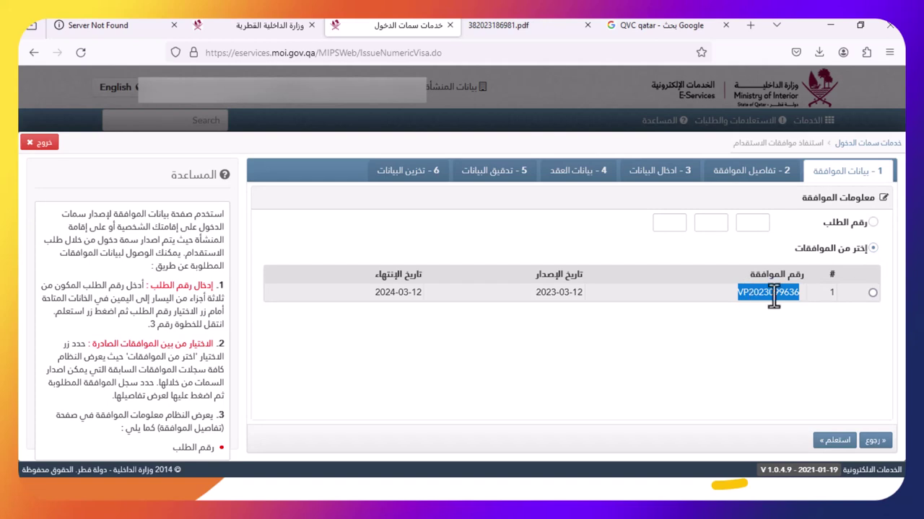
pyautogui.click(873, 292)
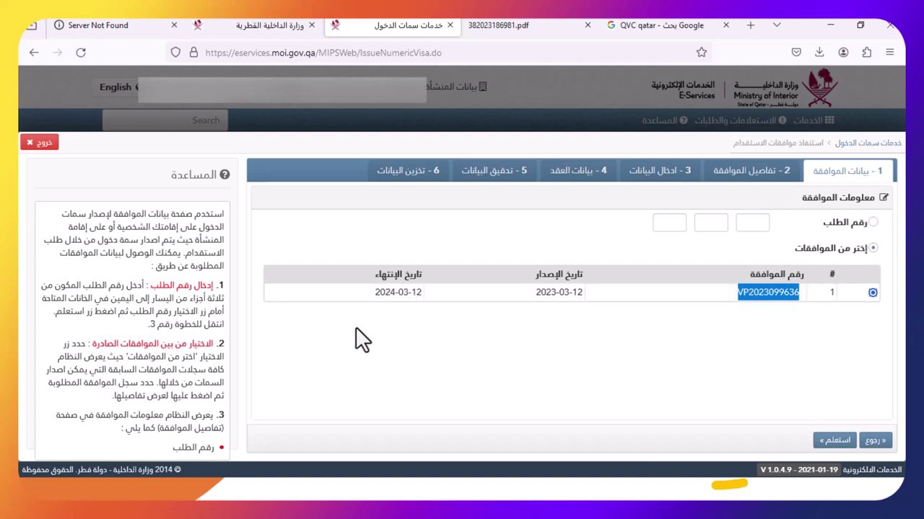
pyautogui.click(821, 442)
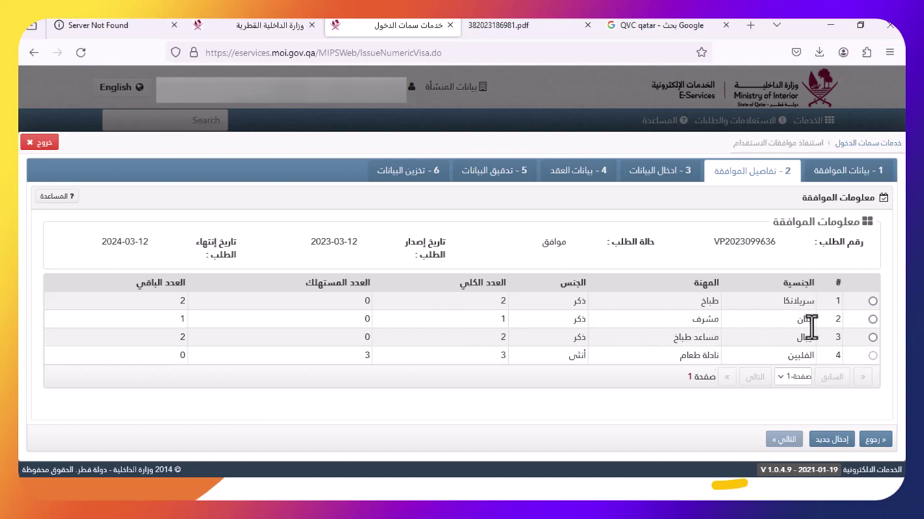
# Select the Nepal / مساعد طباخ approval line and continue to data entry
pyautogui.click(872, 337)
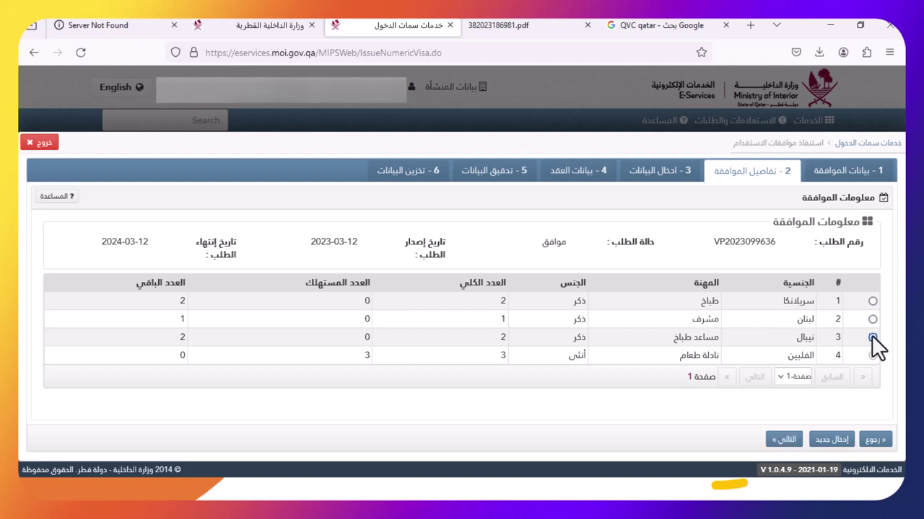
pyautogui.click(872, 301)
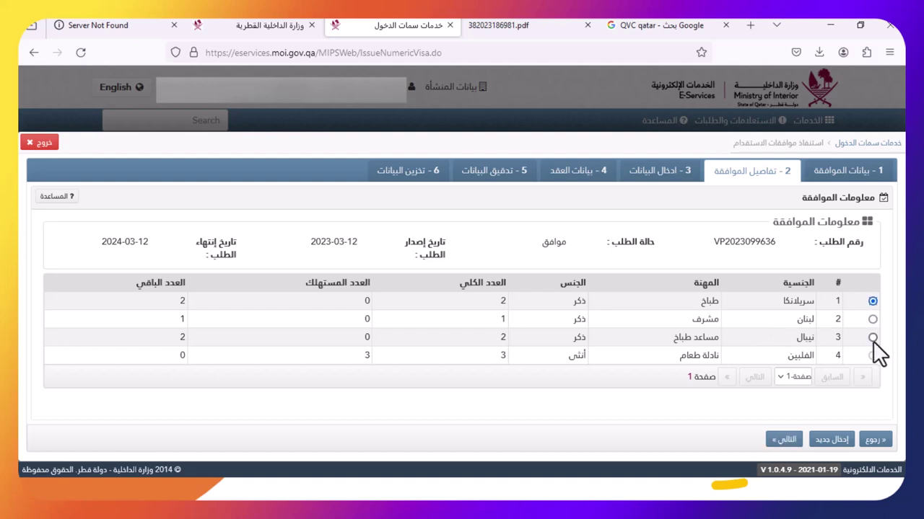
pyautogui.click(872, 338)
pyautogui.click(784, 440)
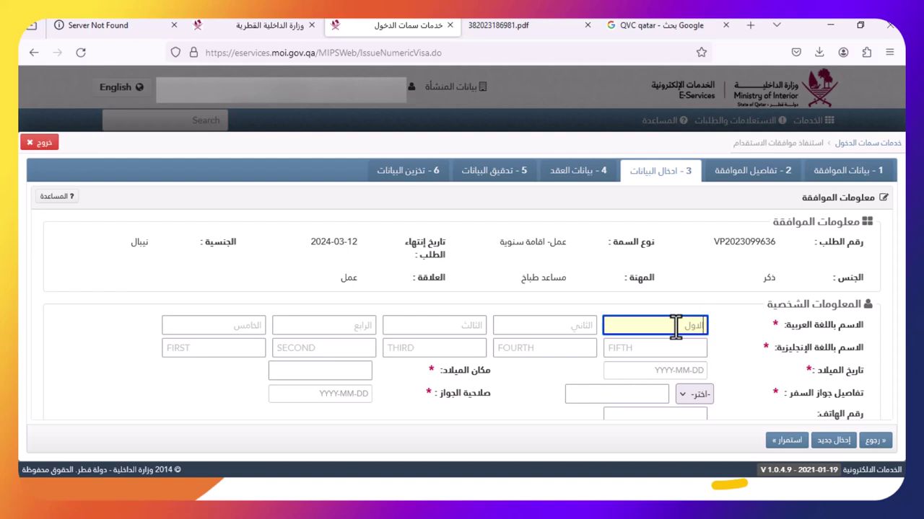
pyautogui.click(570, 325)
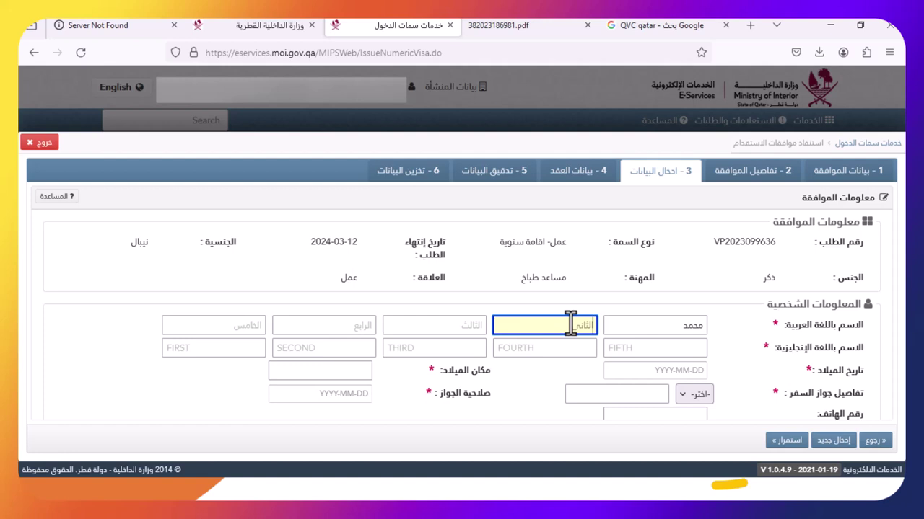
pyautogui.click(455, 326)
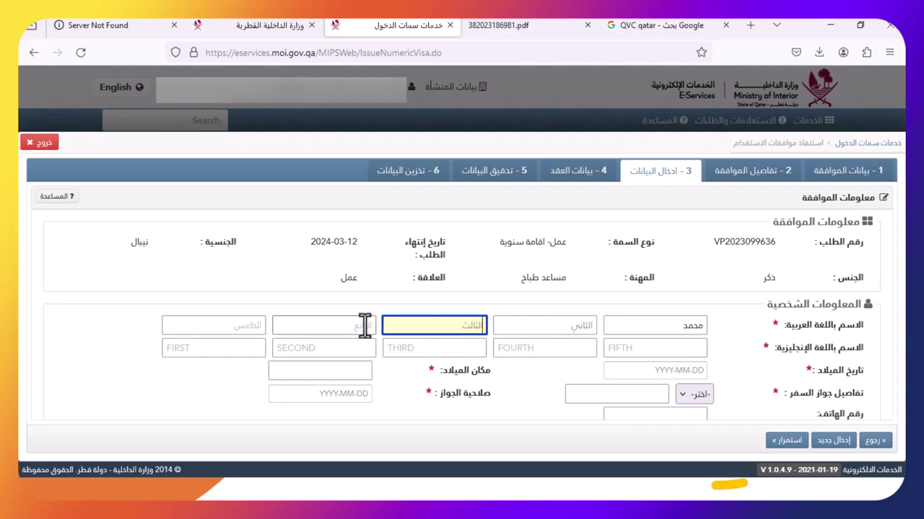
pyautogui.click(363, 325)
pyautogui.click(551, 326)
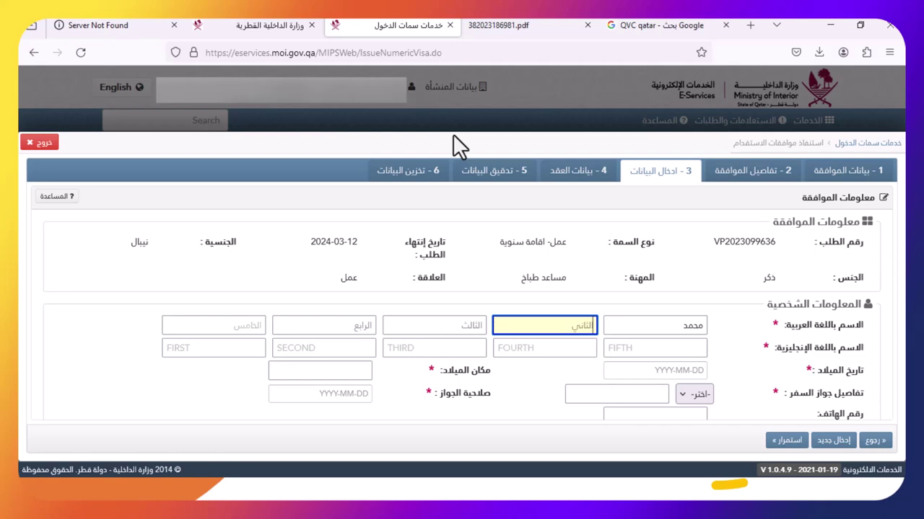
pyautogui.click(241, 322)
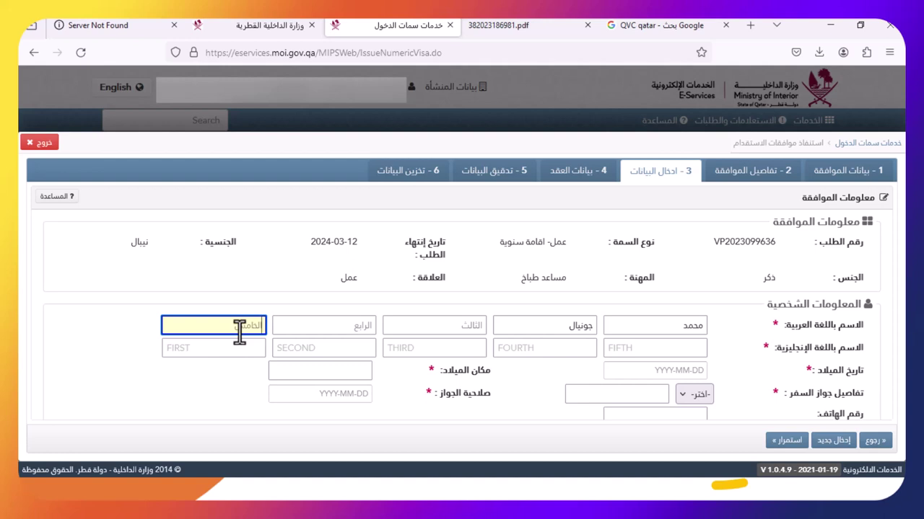
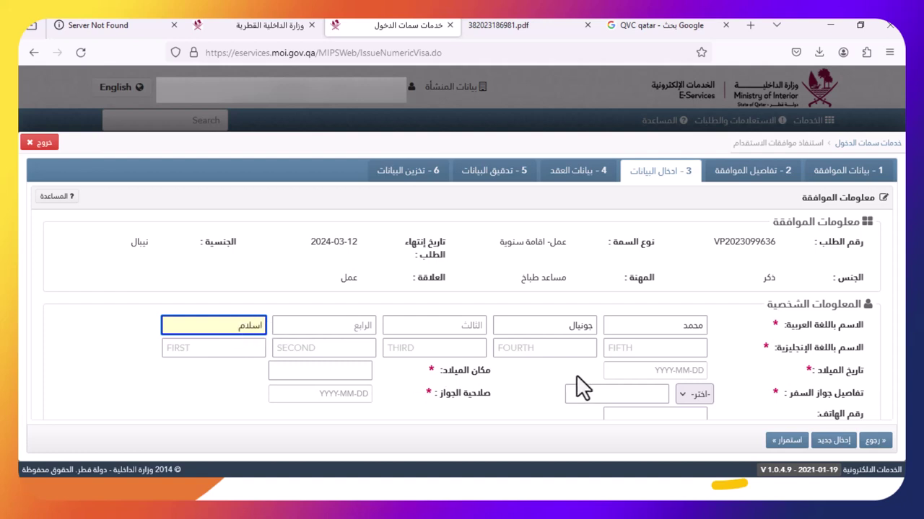
pyautogui.click(618, 349)
pyautogui.click(240, 348)
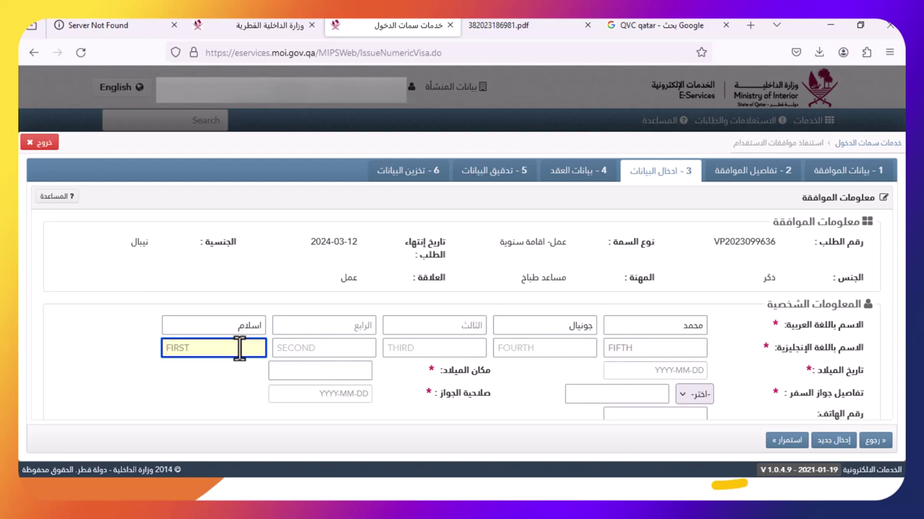
pyautogui.write('ISLA')
pyautogui.press('BackSpace')
pyautogui.press('BackSpace')
pyautogui.press('BackSpace')
pyautogui.press('BackSpace')
pyautogui.press('Tab')
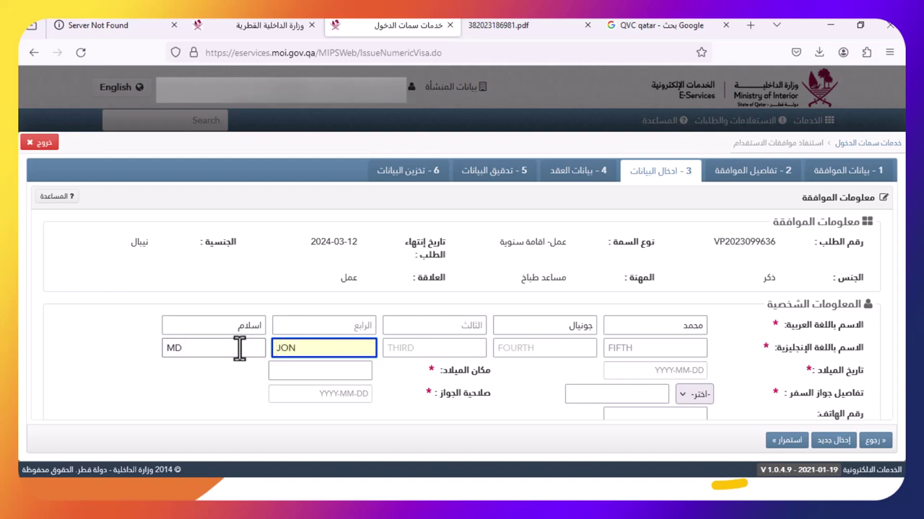
pyautogui.press('Tab')
pyautogui.press('Tab')
pyautogui.press('Tab')
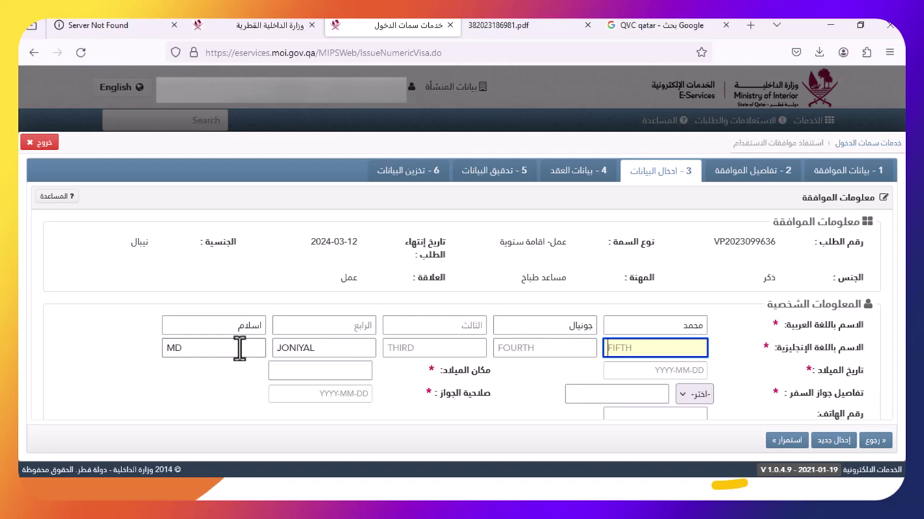
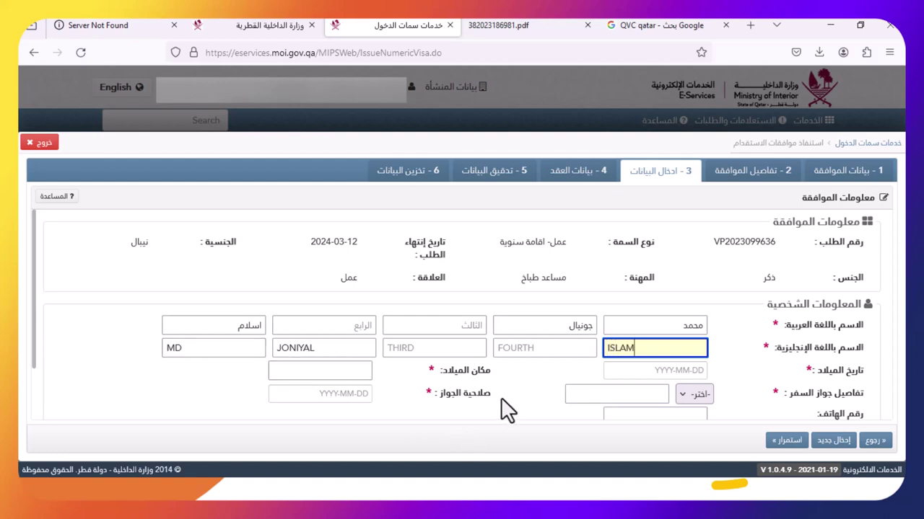
pyautogui.click(660, 372)
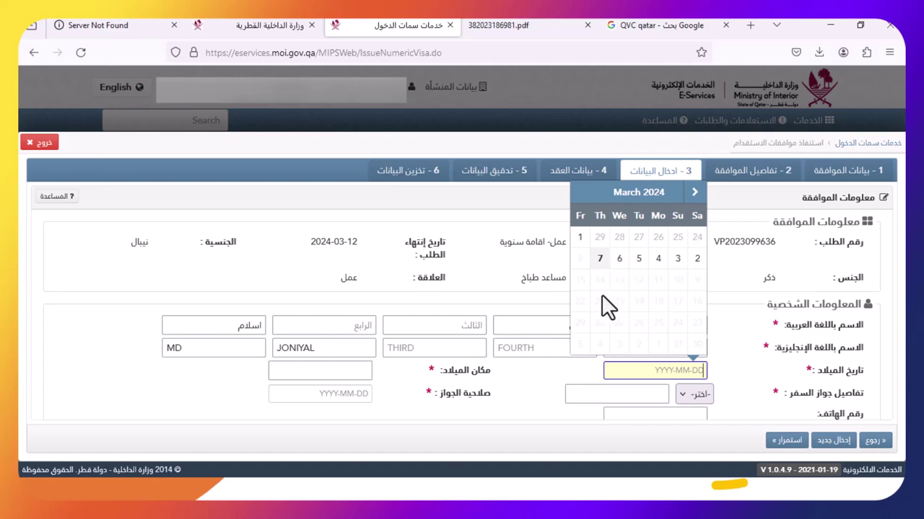
# Set the applicant's birth date to 2002-01-21
pyautogui.click(653, 195)
pyautogui.click(655, 261)
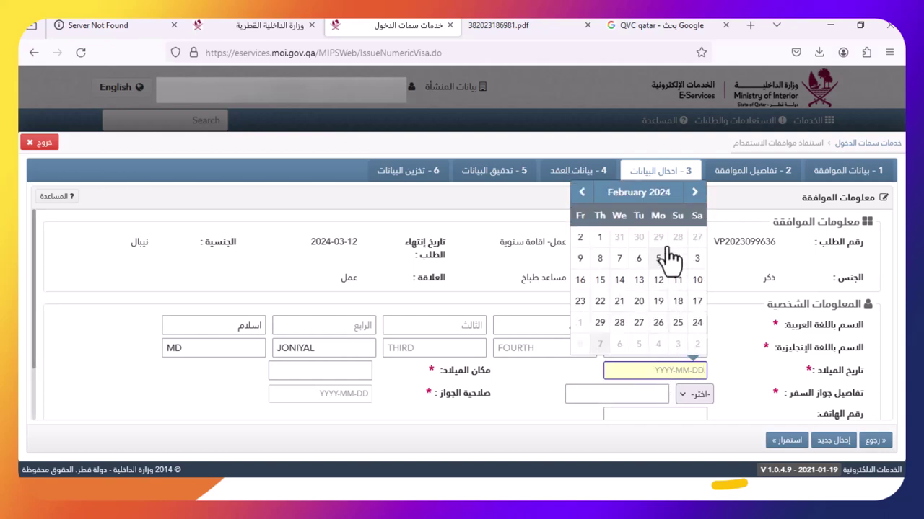
pyautogui.click(664, 193)
pyautogui.click(691, 229)
pyautogui.click(692, 229)
pyautogui.tripleClick(691, 230)
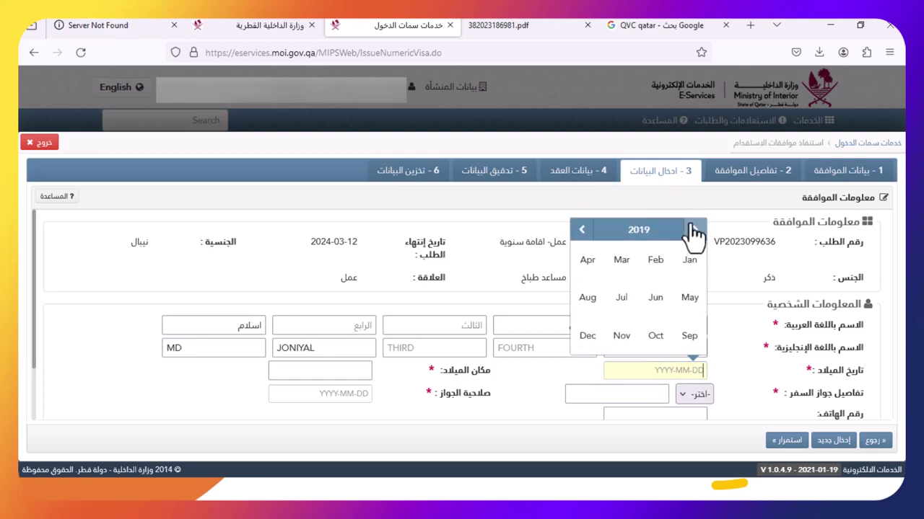
pyautogui.tripleClick(691, 229)
pyautogui.click(691, 230)
pyautogui.tripleClick(691, 229)
pyautogui.tripleClick(691, 229)
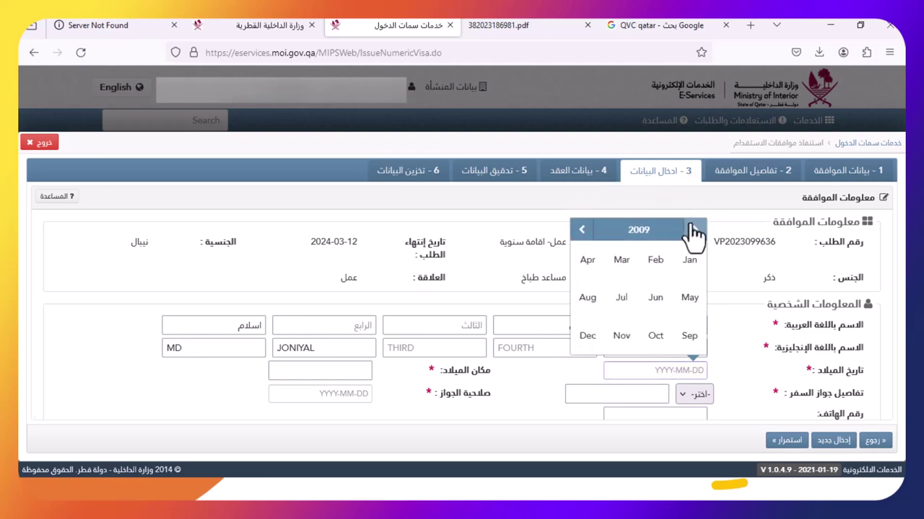
pyautogui.tripleClick(691, 230)
pyautogui.doubleClick(691, 230)
pyautogui.click(690, 260)
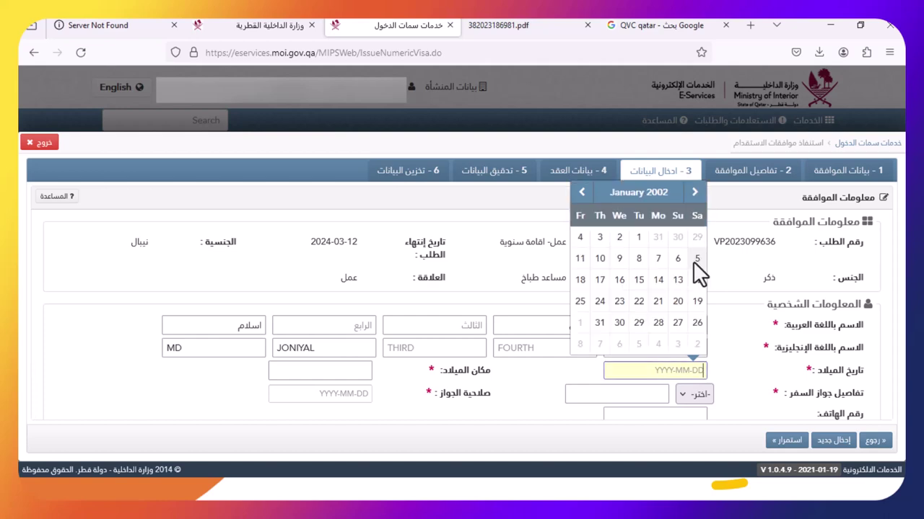
pyautogui.click(658, 301)
# Enter birthplace نيبال, choose the عادي passport type and enter the passport number
pyautogui.click(345, 372)
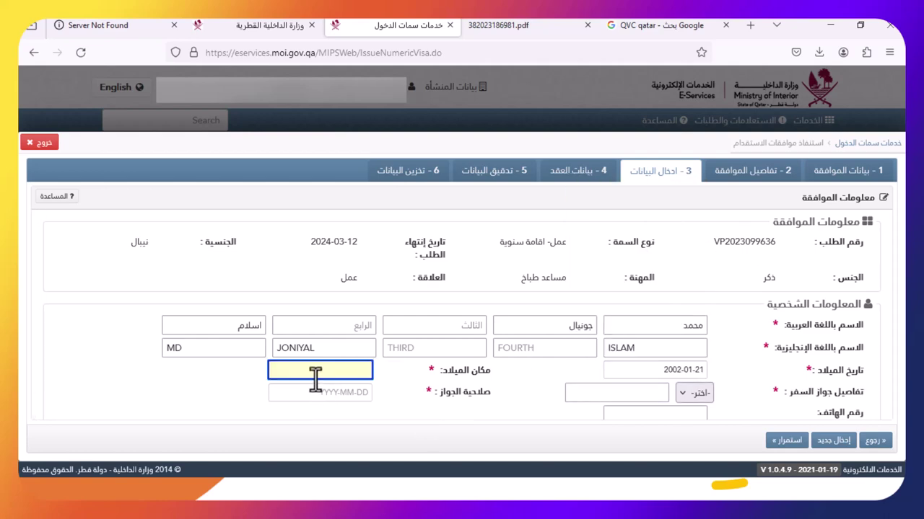
pyautogui.write('نيبال')
pyautogui.press('Tab')
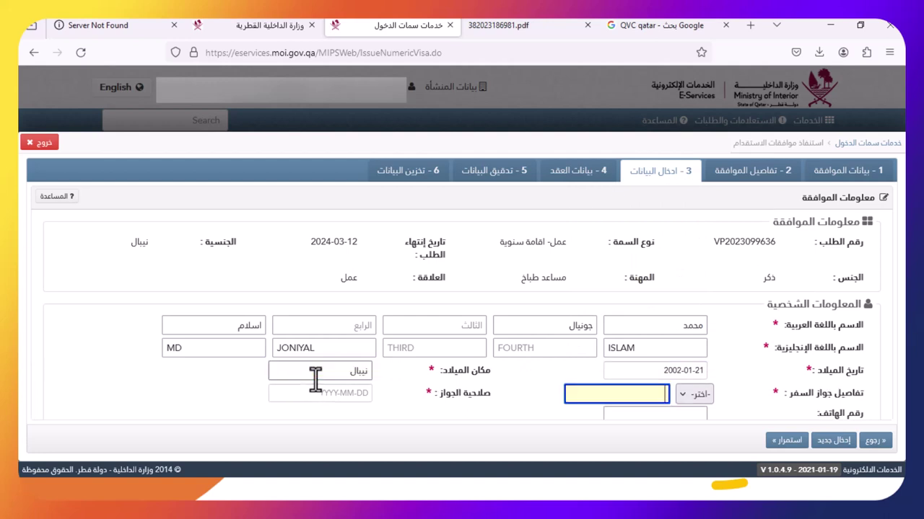
pyautogui.click(692, 394)
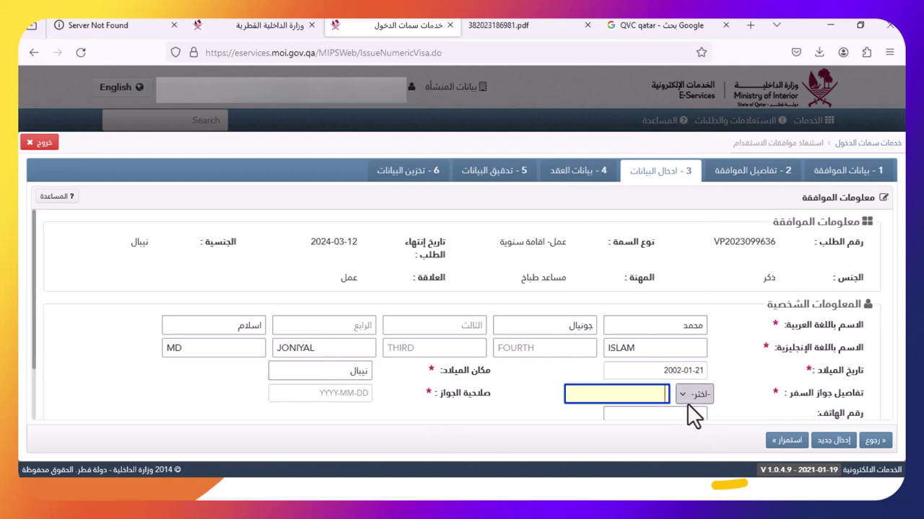
pyautogui.click(694, 427)
pyautogui.click(629, 403)
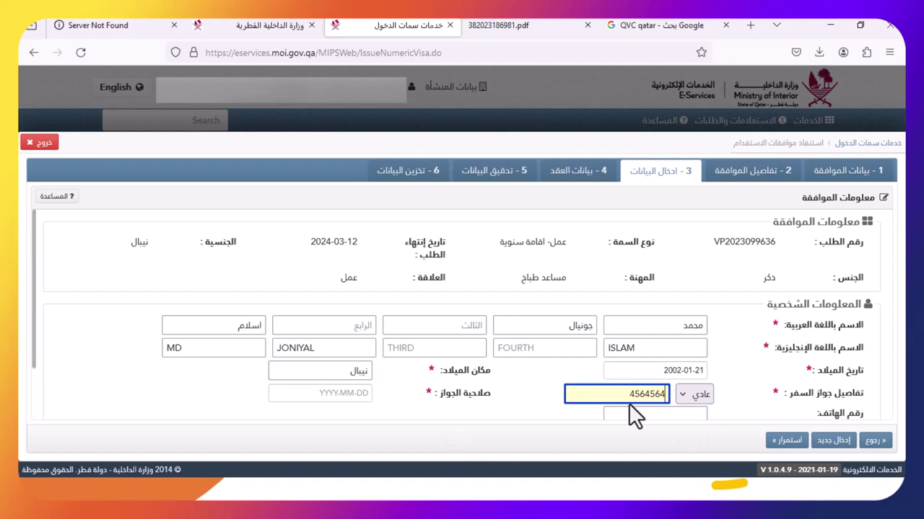
pyautogui.hotkey('ctrl', 'a')
# Set the passport expiry to 2029-01-01 and start entering the phone number
pyautogui.click(329, 393)
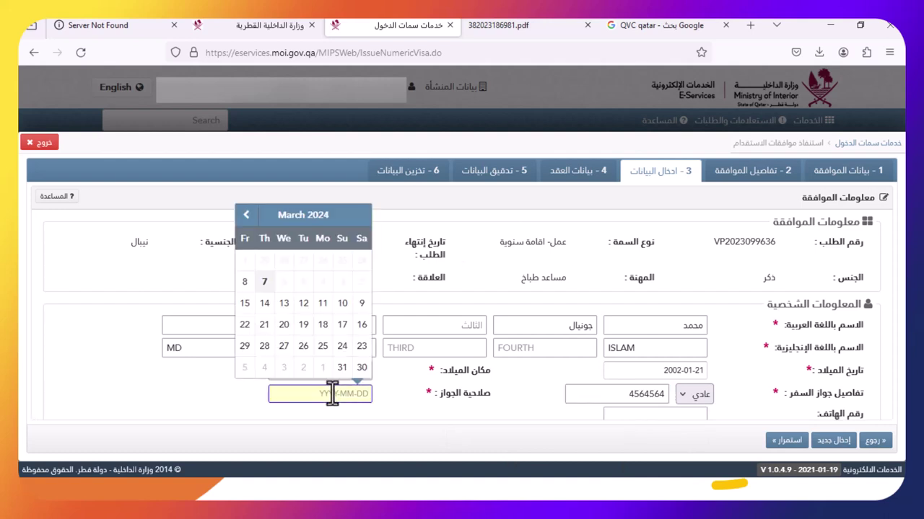
pyautogui.click(323, 218)
pyautogui.click(330, 373)
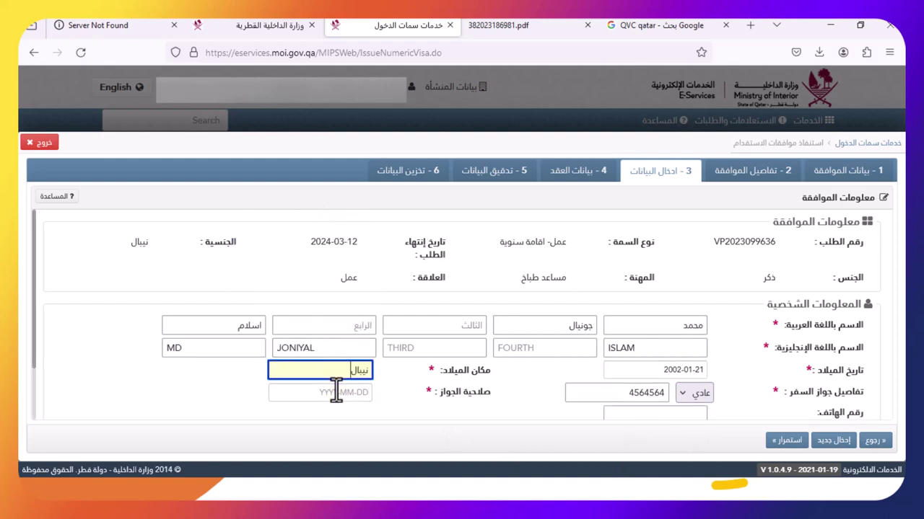
pyautogui.click(334, 393)
pyautogui.click(316, 218)
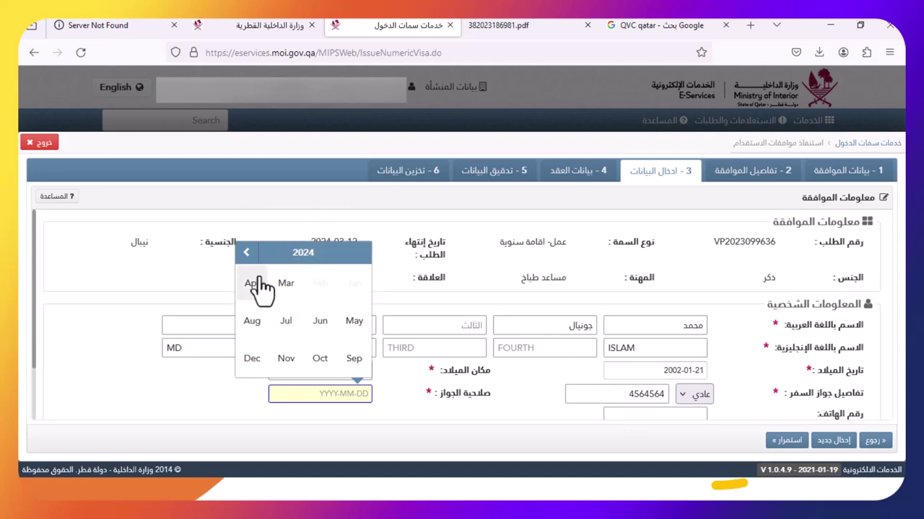
pyautogui.click(299, 254)
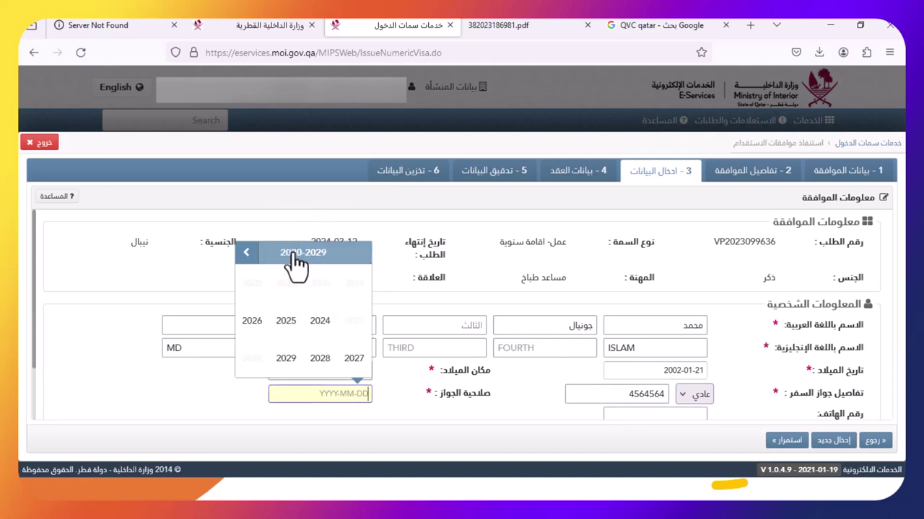
pyautogui.click(286, 357)
pyautogui.click(352, 292)
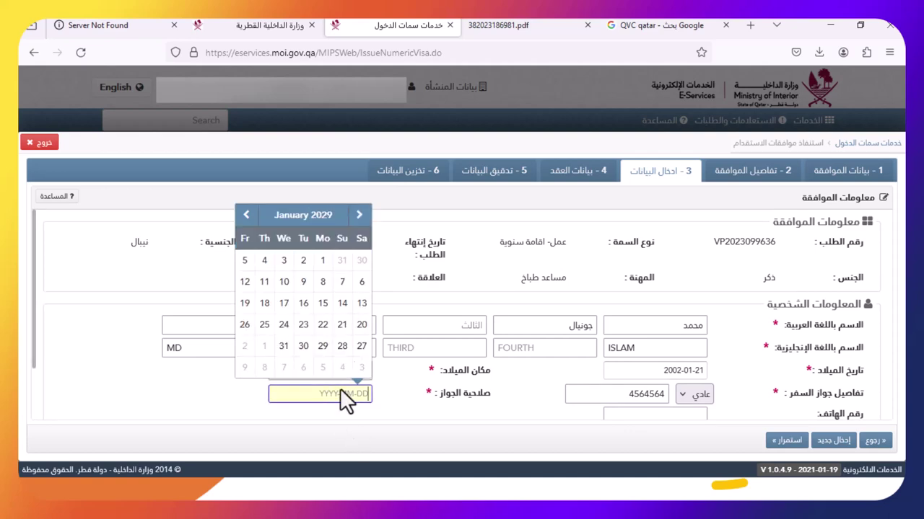
pyautogui.click(326, 261)
pyautogui.click(664, 374)
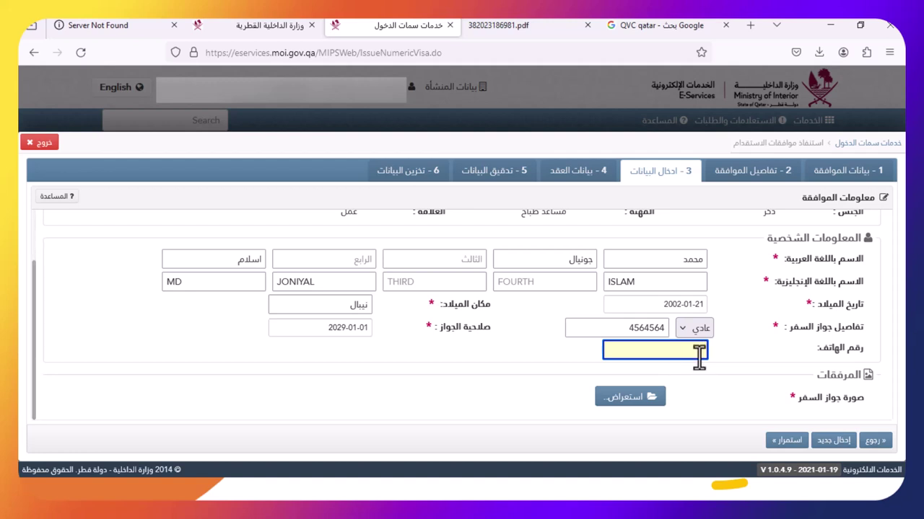
pyautogui.write('33812546')
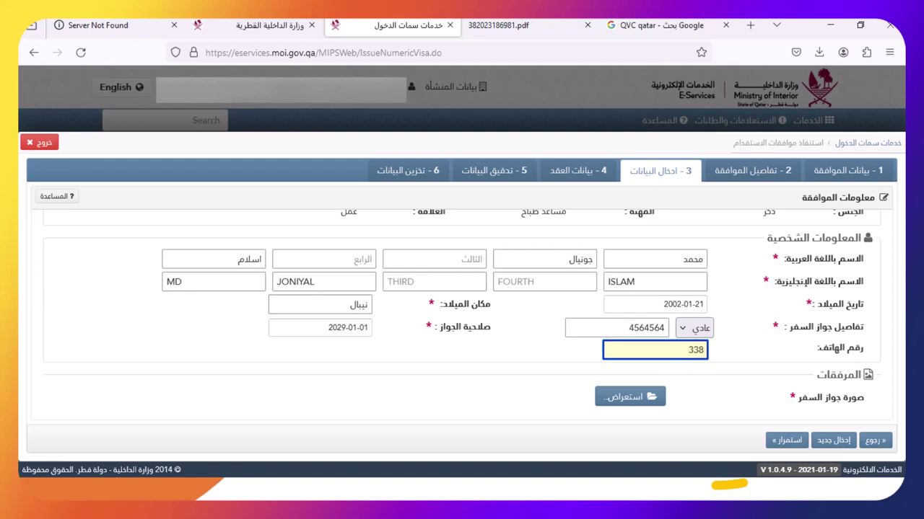
# Attach pngwing.com(2) from Downloads as the passport photo
pyautogui.click(661, 401)
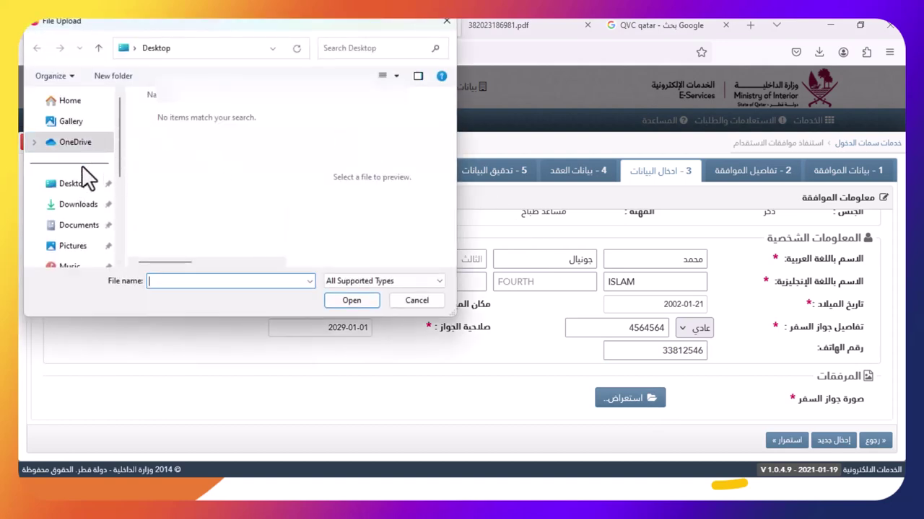
pyautogui.click(79, 205)
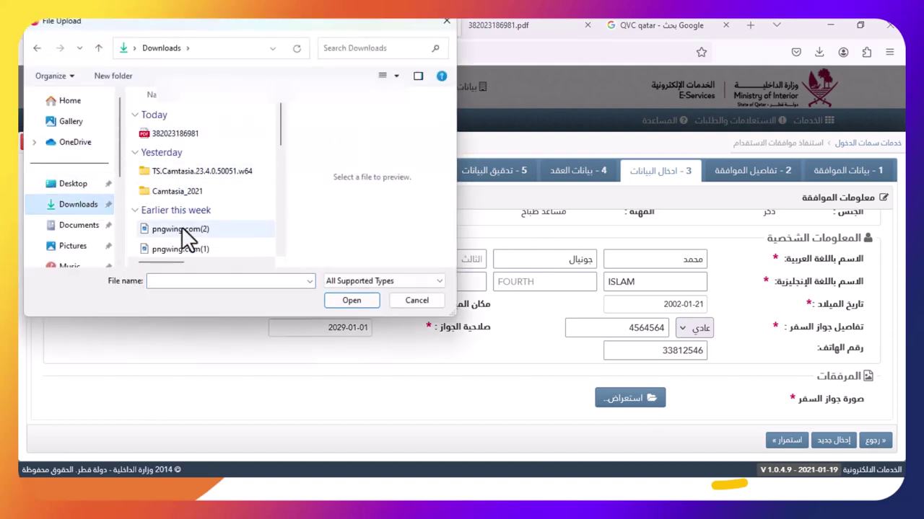
pyautogui.click(181, 228)
pyautogui.click(341, 301)
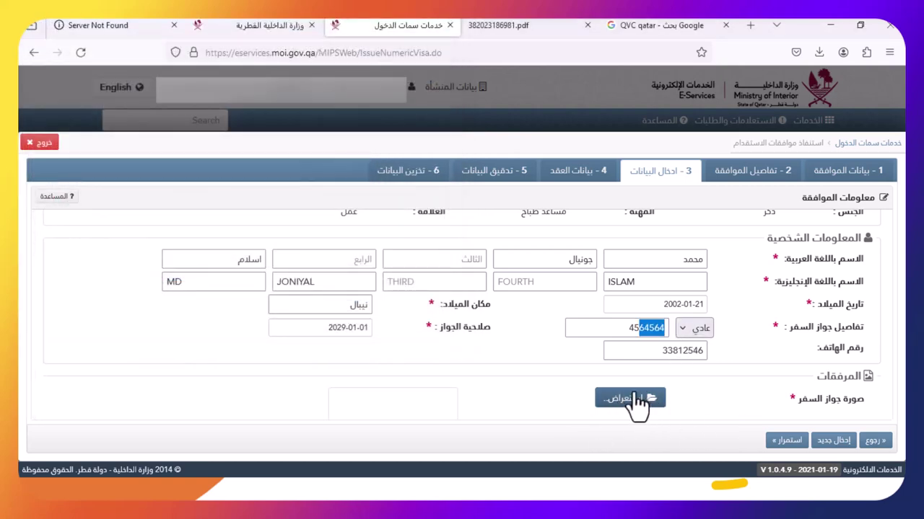
# Review the filled form, including the birth date, and proceed to contract details
pyautogui.scroll(-2, 625, 365)
pyautogui.scroll(3, 624, 364)
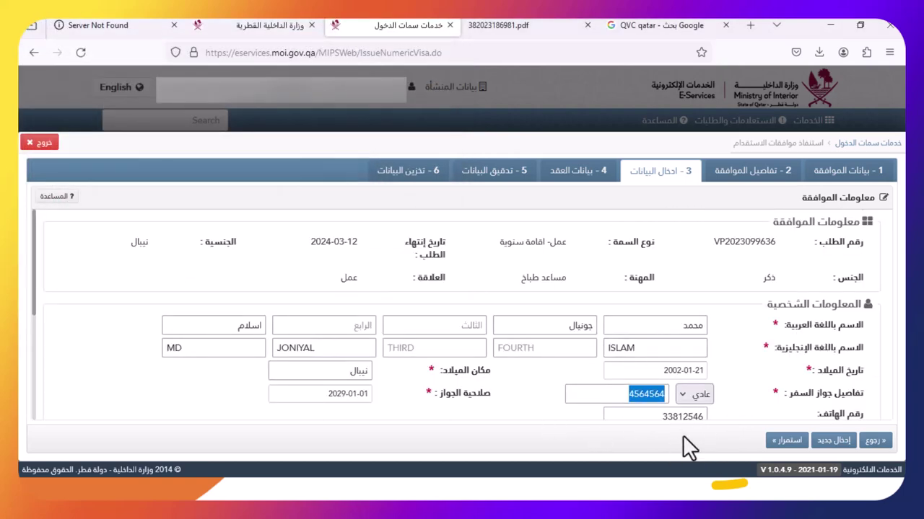
pyautogui.click(722, 384)
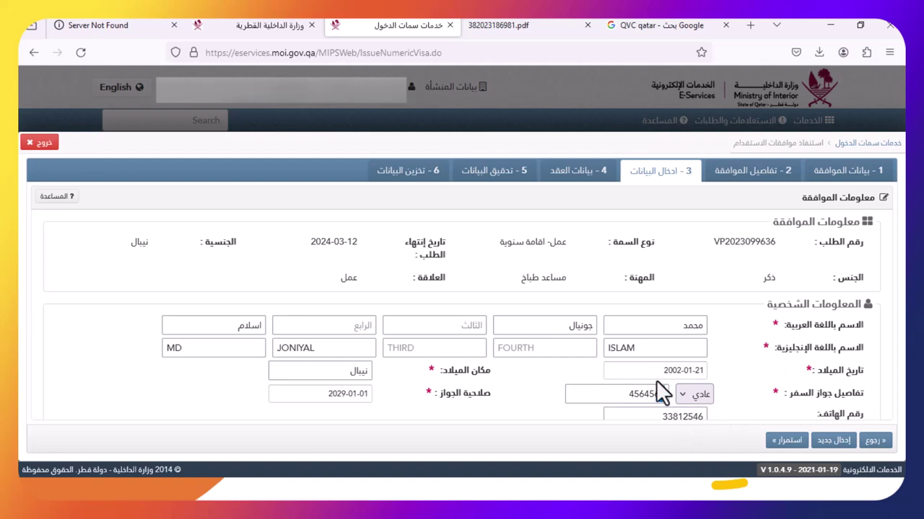
pyautogui.click(620, 370)
pyautogui.click(554, 380)
pyautogui.scroll(-4, 604, 365)
pyautogui.scroll(10, 776, 412)
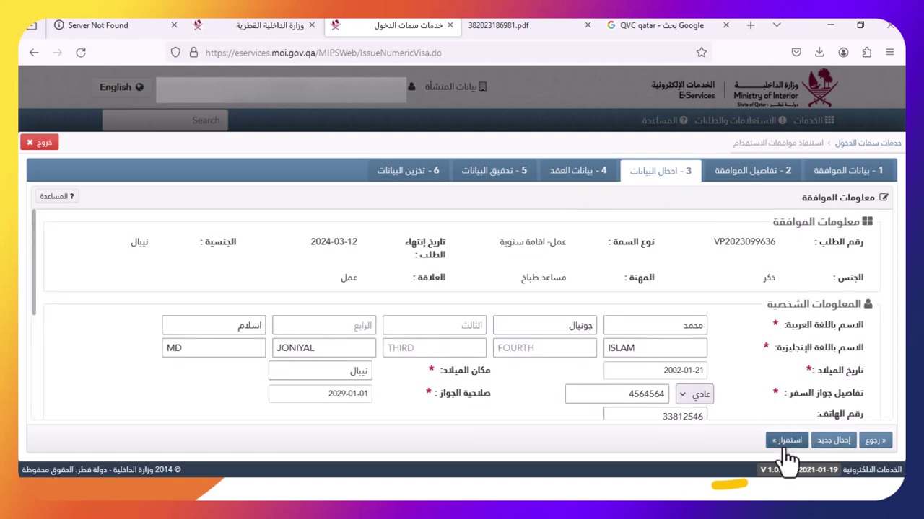
pyautogui.click(787, 440)
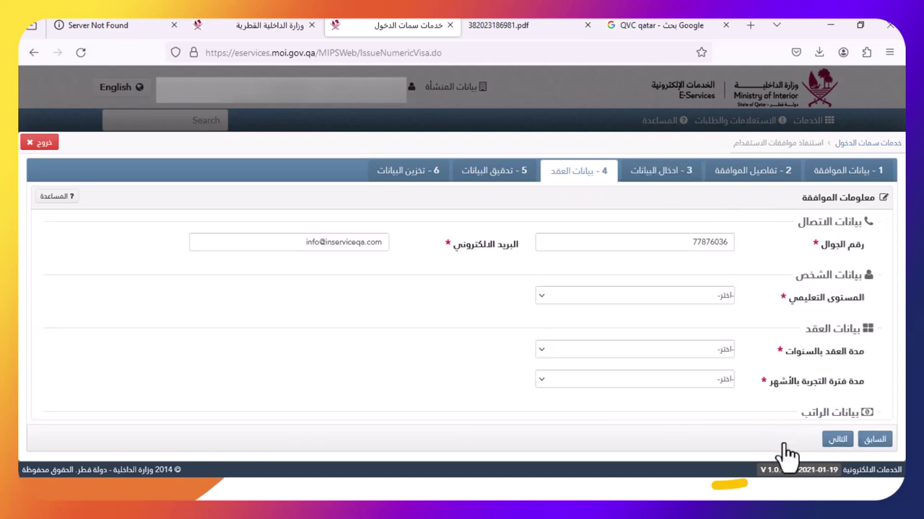
# Set education to غير محدد, contract length to 5 years and probation to 3 months
pyautogui.click(705, 297)
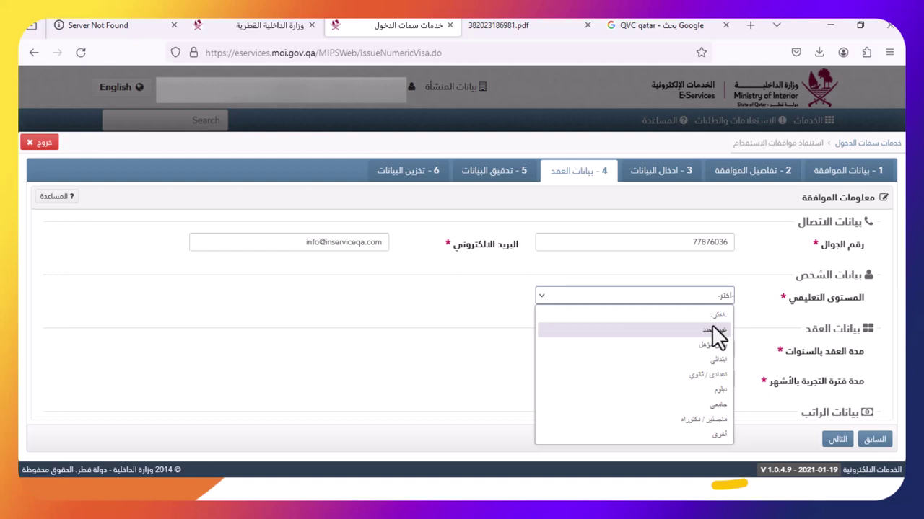
pyautogui.click(713, 331)
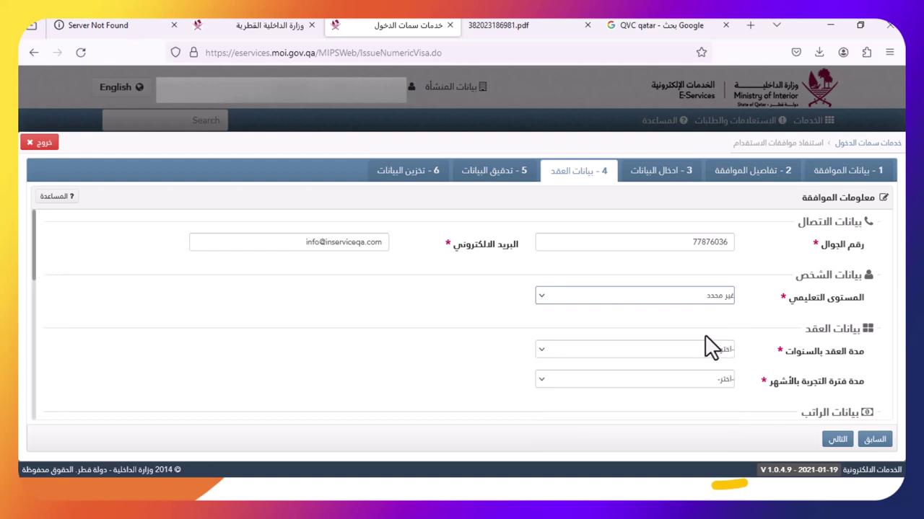
pyautogui.click(708, 351)
pyautogui.press('5')
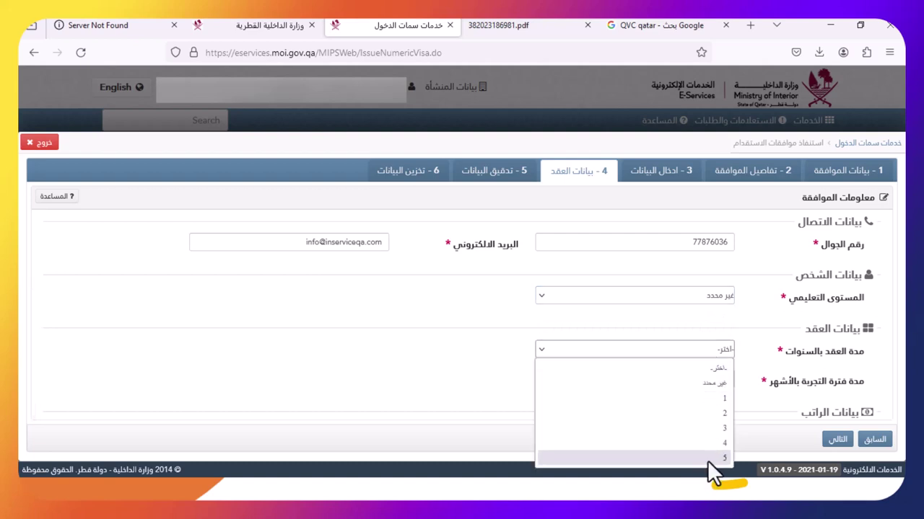
pyautogui.click(709, 458)
pyautogui.click(707, 378)
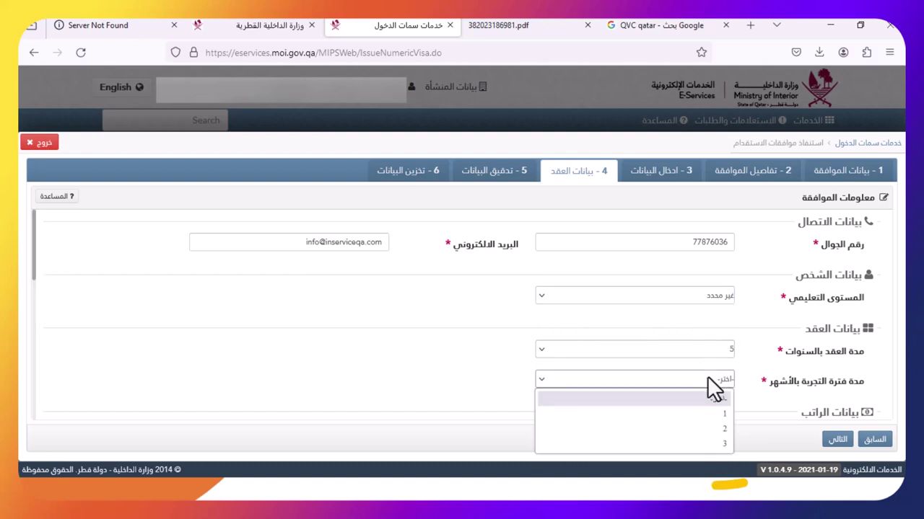
pyautogui.click(691, 445)
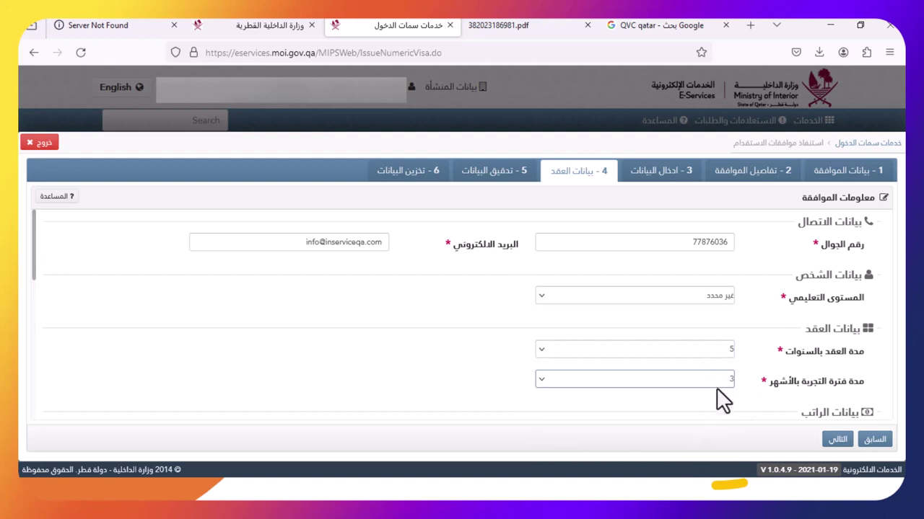
# Scroll through the contract form and tab down to the basic salary field
pyautogui.scroll(-3, 721, 393)
pyautogui.scroll(3, 729, 375)
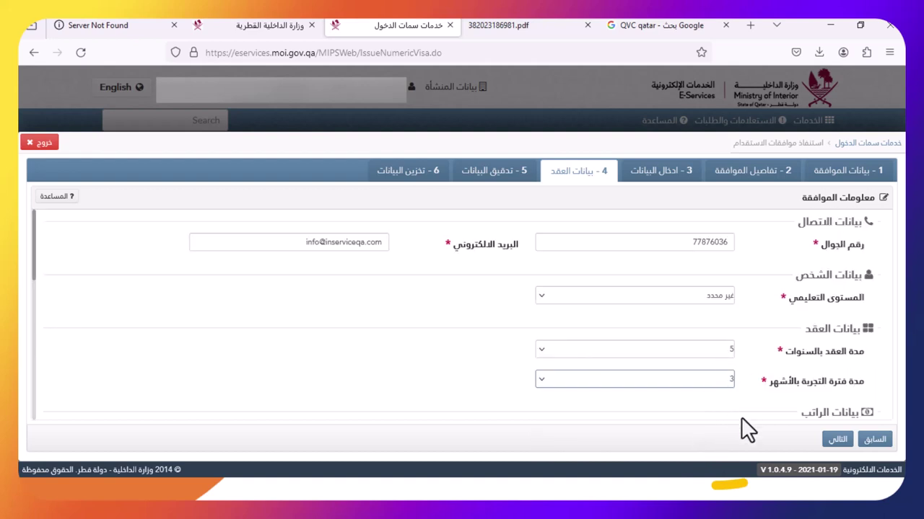
pyautogui.moveTo(741, 417); pyautogui.dragTo(743, 404)
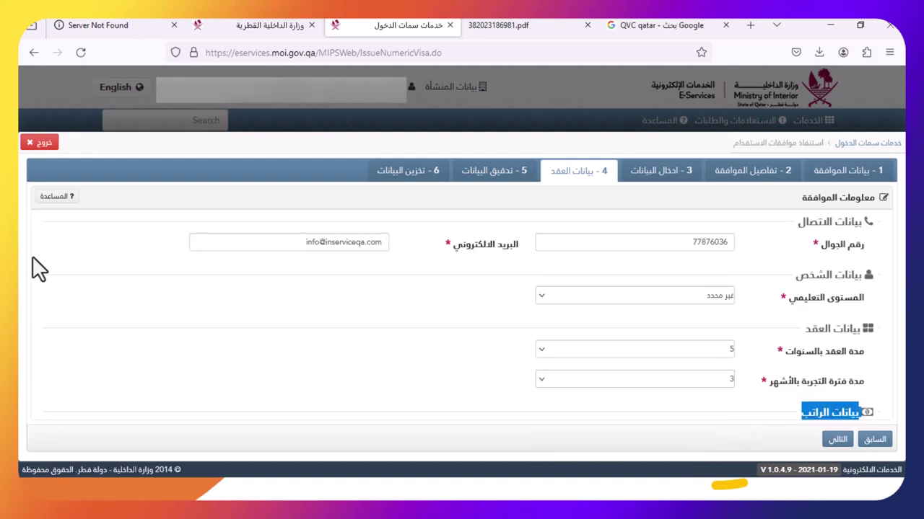
pyautogui.scroll(-5, 546, 353)
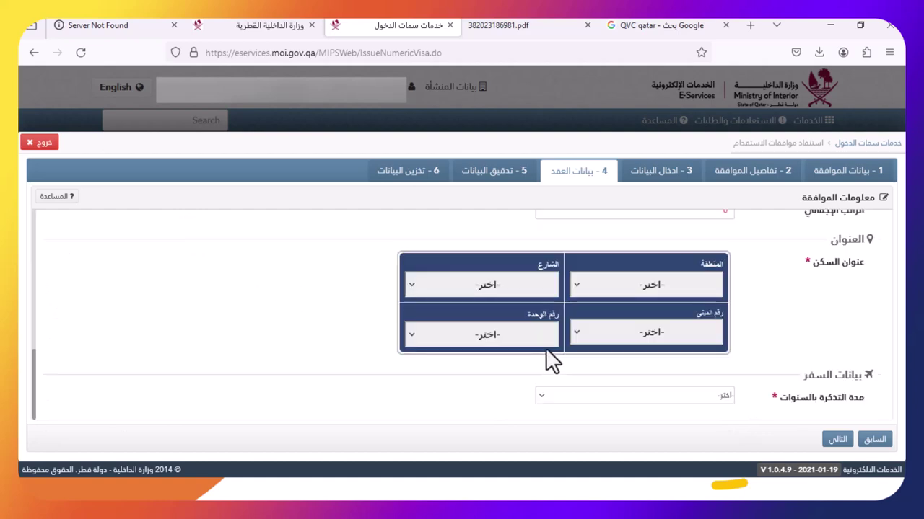
pyautogui.scroll(5, 551, 353)
pyautogui.press('Tab')
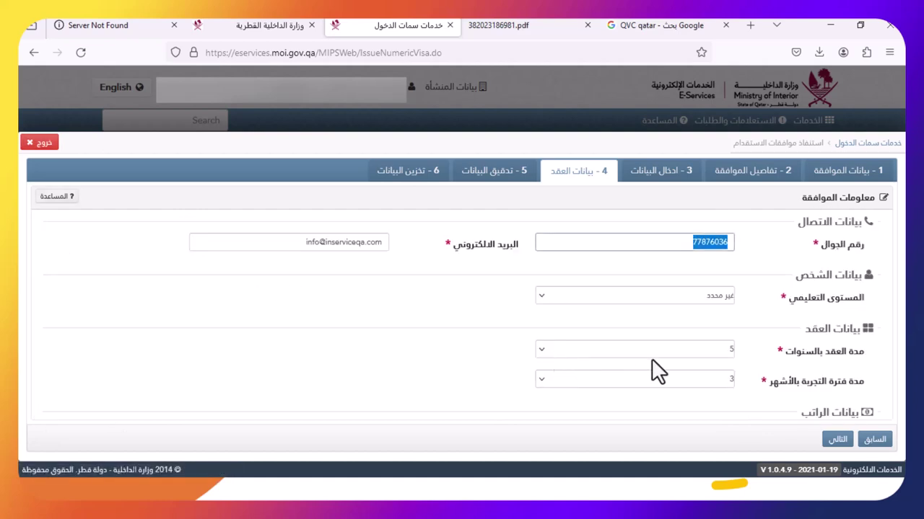
pyautogui.press('Tab')
pyautogui.press('Tab')
pyautogui.press('Tab')
pyautogui.press('Tab')
pyautogui.press('Tab')
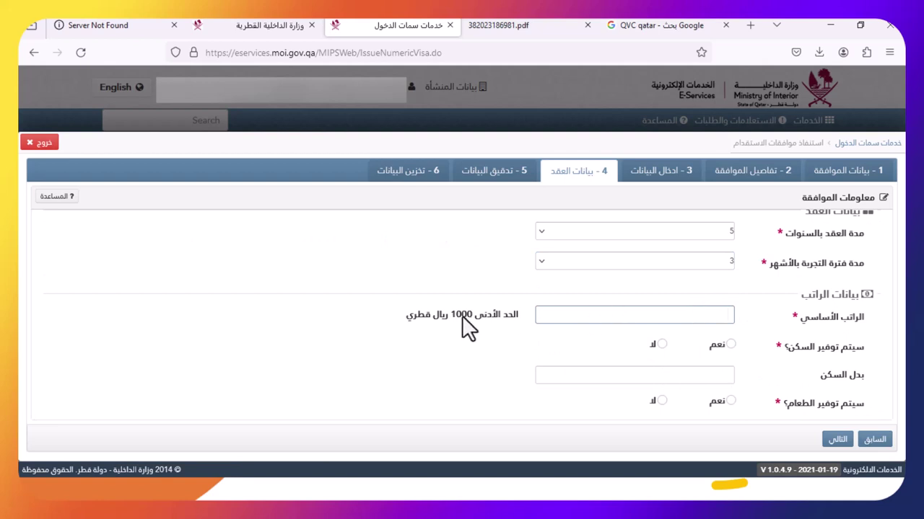
# Enter basic salary 1000 and housing allowance 5000, marking housing as provided
pyautogui.write('1000')
pyautogui.click(730, 345)
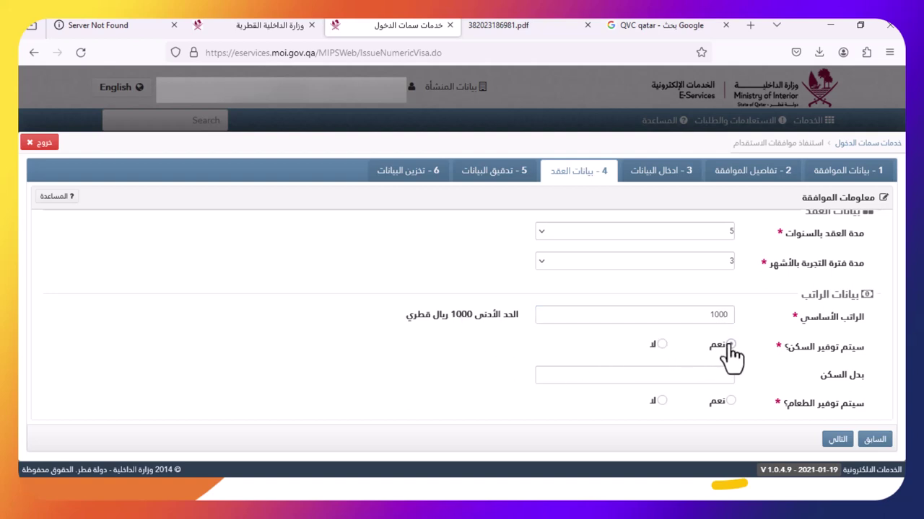
pyautogui.click(662, 345)
pyautogui.click(672, 373)
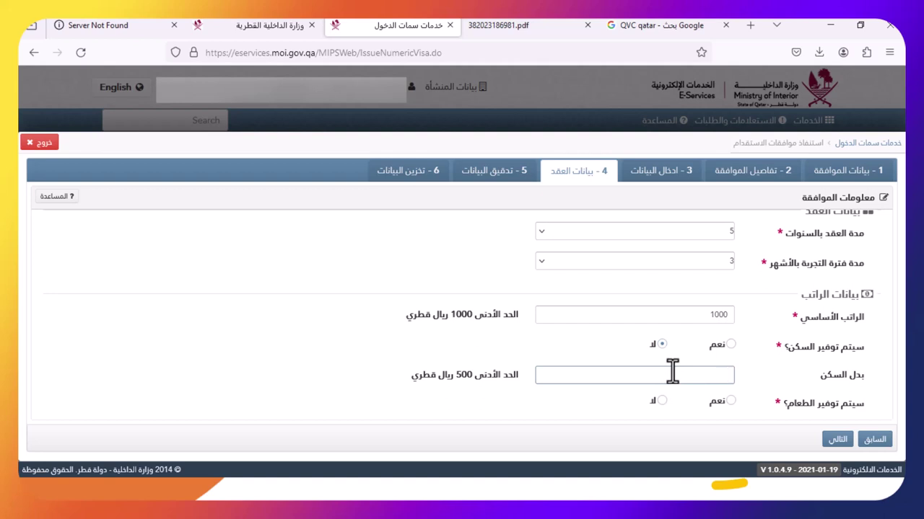
pyautogui.write('5000')
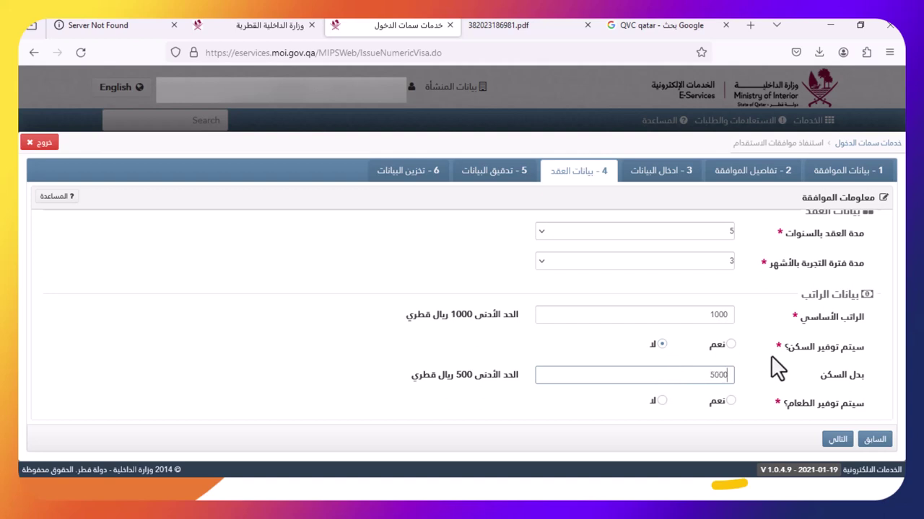
pyautogui.click(730, 345)
# Mark food as provided (نعم) after briefly selecting لا
pyautogui.scroll(-3, 730, 353)
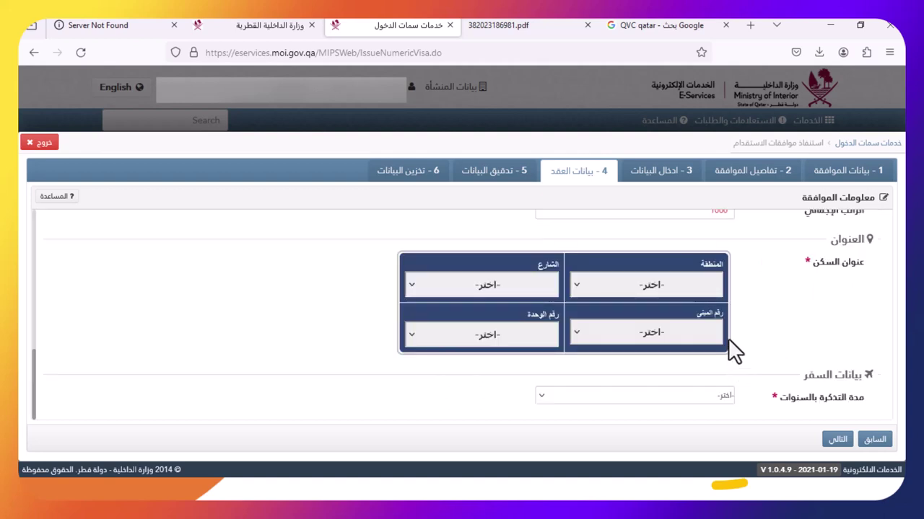
pyautogui.scroll(5, 734, 395)
pyautogui.scroll(-5, 733, 390)
pyautogui.scroll(5, 733, 372)
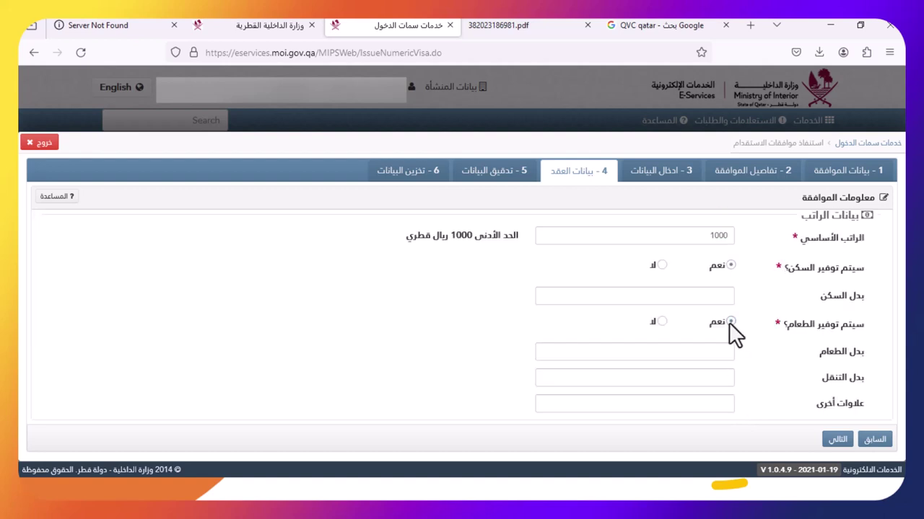
pyautogui.click(658, 321)
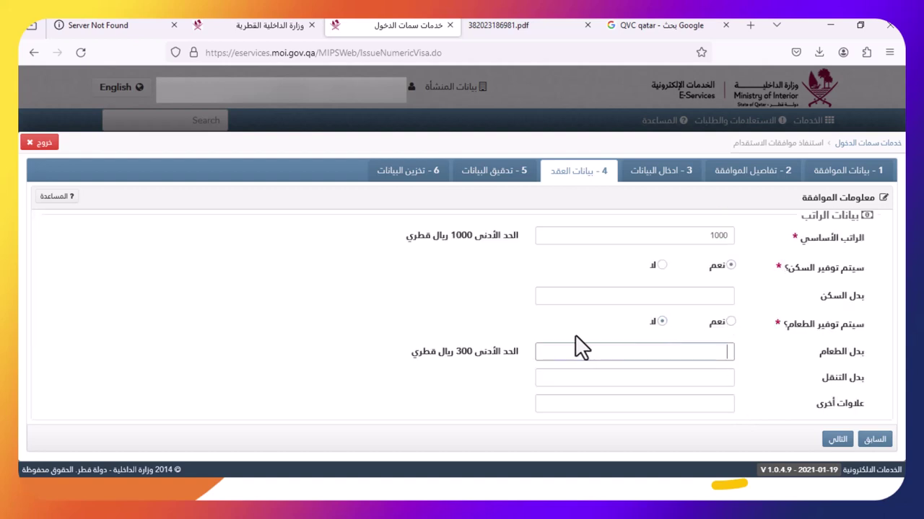
pyautogui.click(730, 323)
pyautogui.scroll(-5, 725, 377)
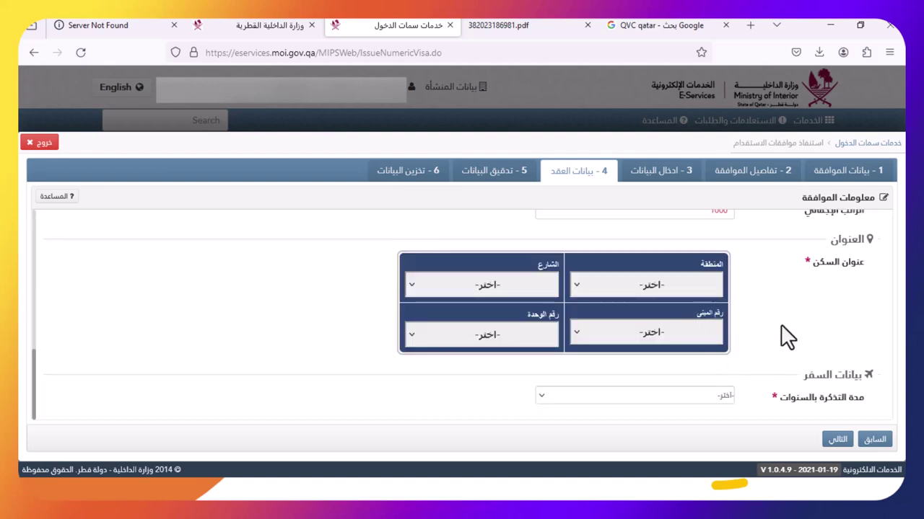
# Set the residence area to 75 and the street to 79
pyautogui.click(692, 285)
pyautogui.write('75')
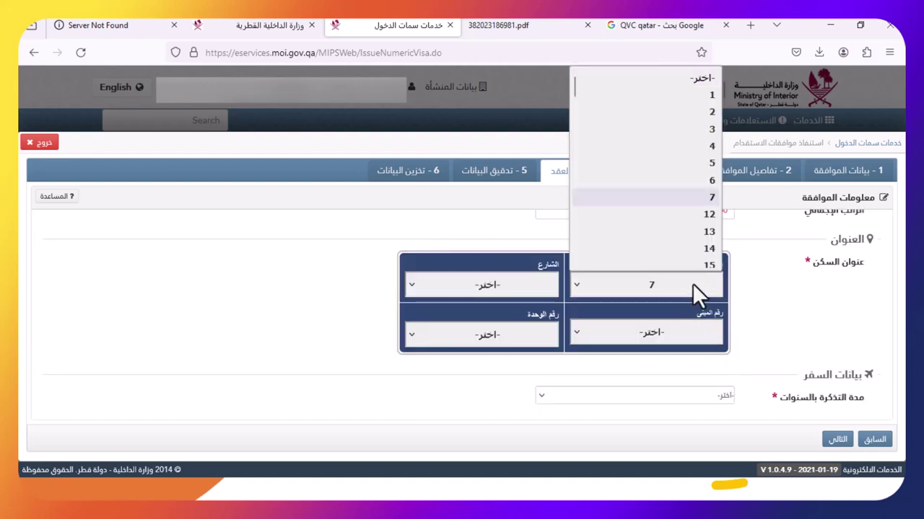
pyautogui.press('Return')
pyautogui.click(470, 284)
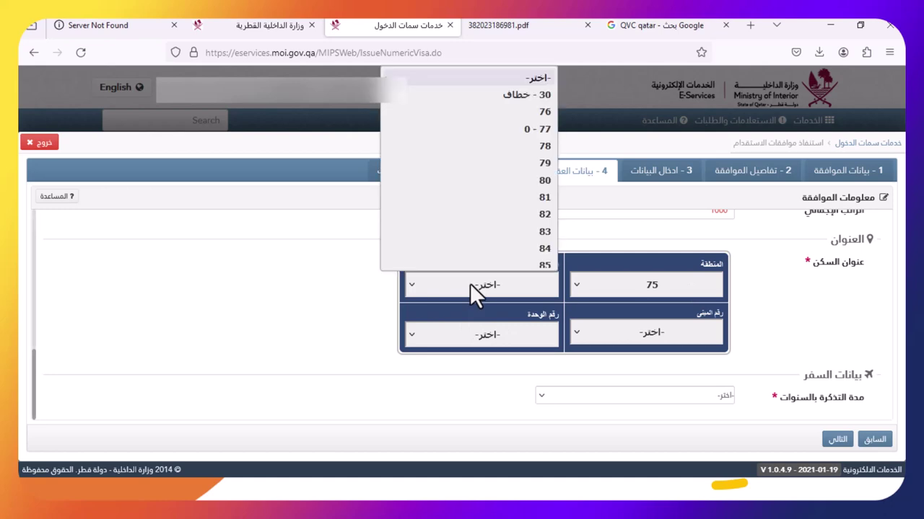
pyautogui.write('79')
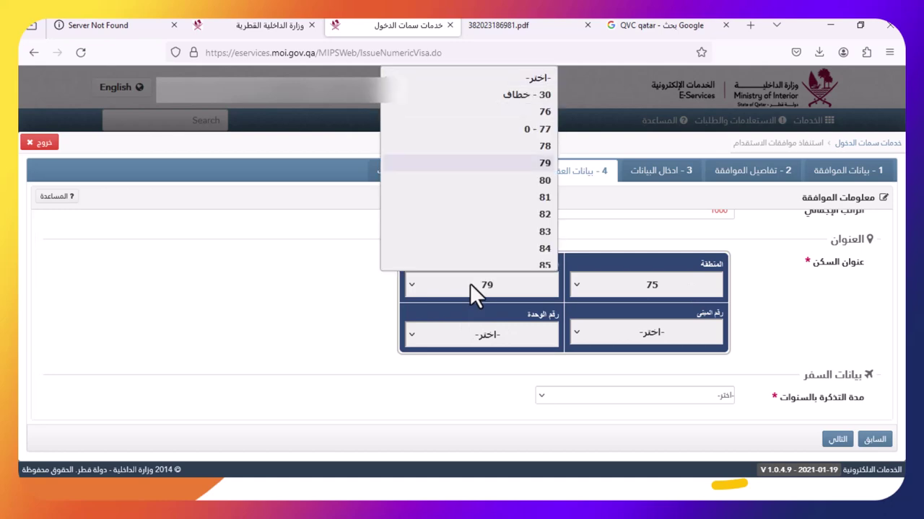
pyautogui.press('Return')
# Change the street to 85 and set the ticket duration to 2 years
pyautogui.click(635, 342)
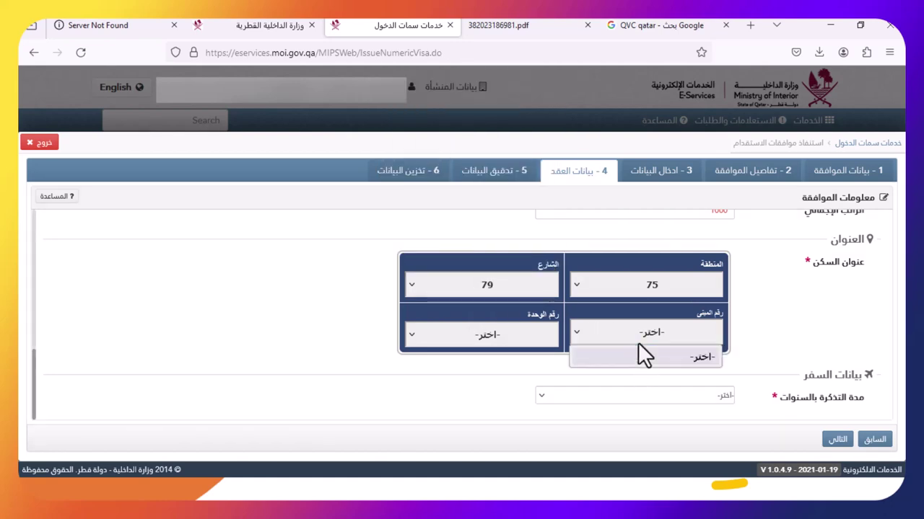
pyautogui.click(530, 293)
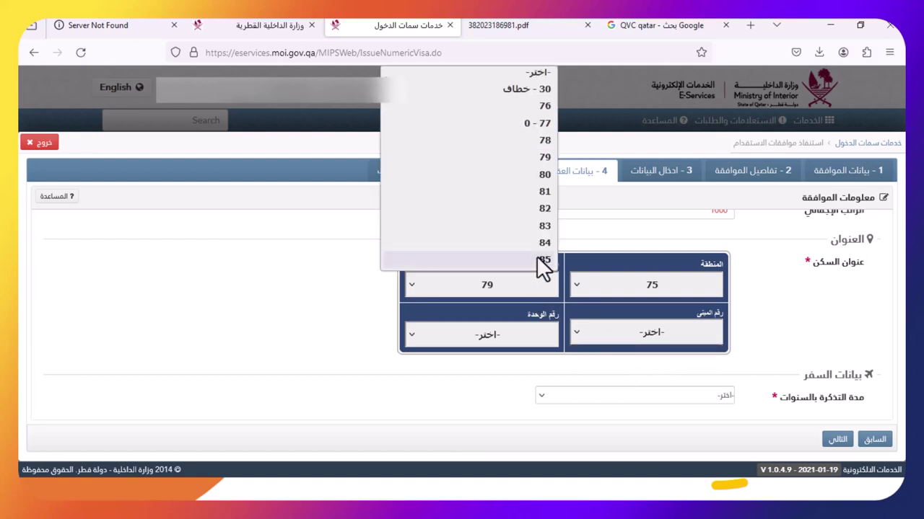
pyautogui.click(542, 266)
pyautogui.click(624, 337)
pyautogui.click(628, 337)
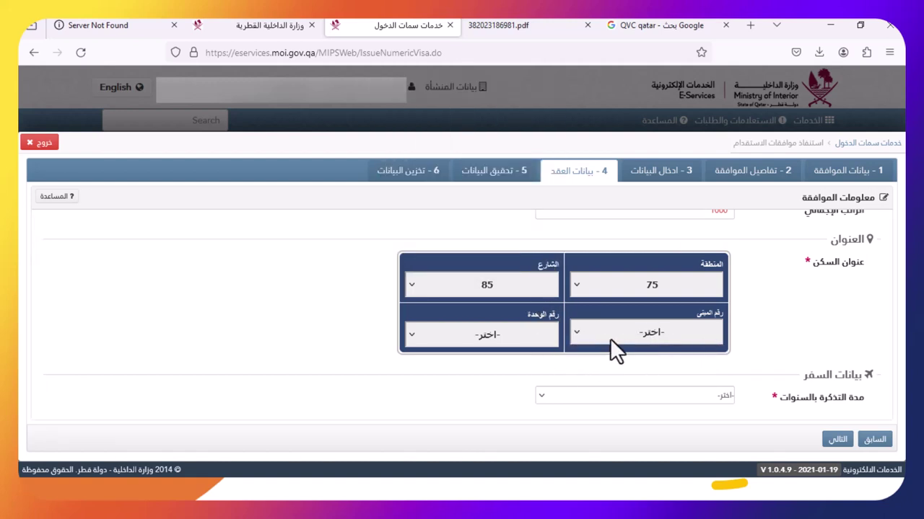
pyautogui.click(663, 393)
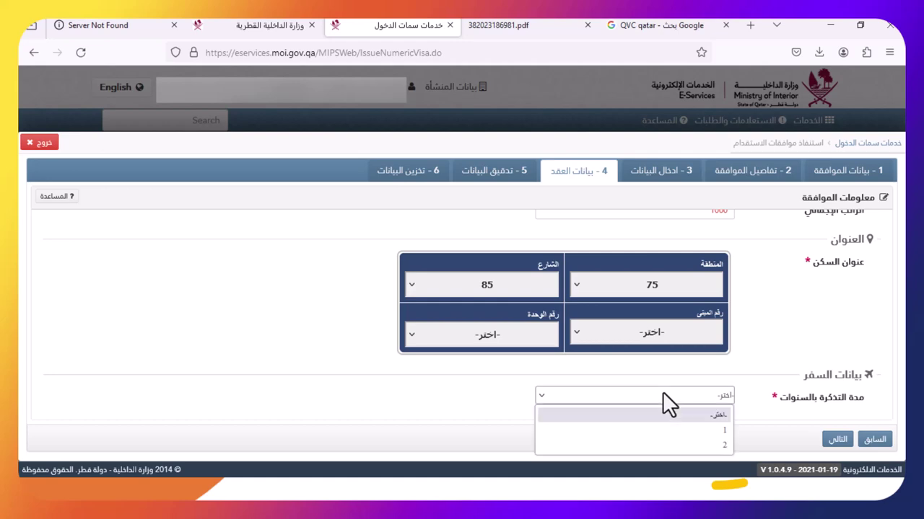
pyautogui.click(673, 445)
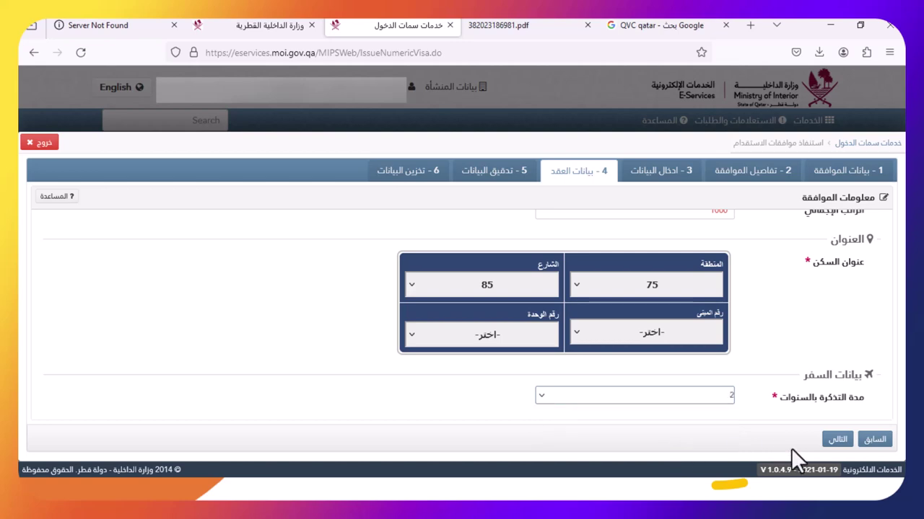
# Dismiss the missing building-number warning and change the residence area to 74
pyautogui.click(837, 438)
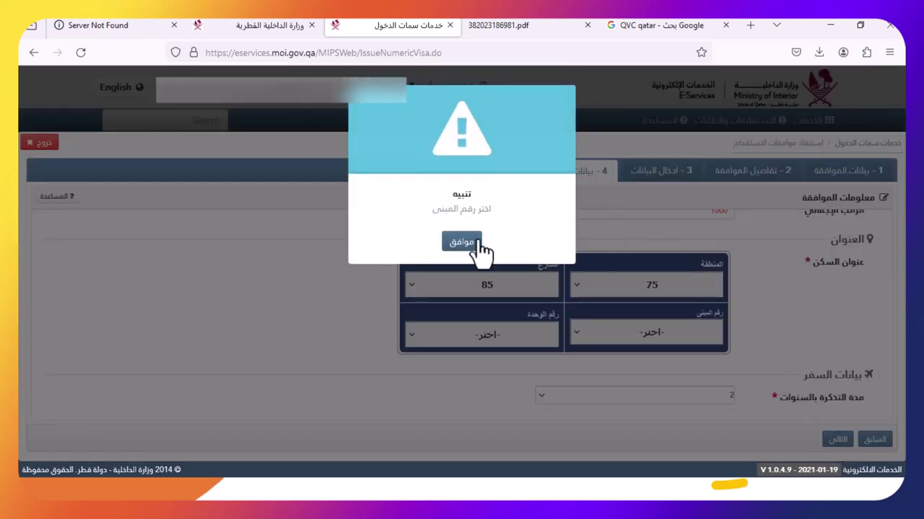
pyautogui.click(470, 243)
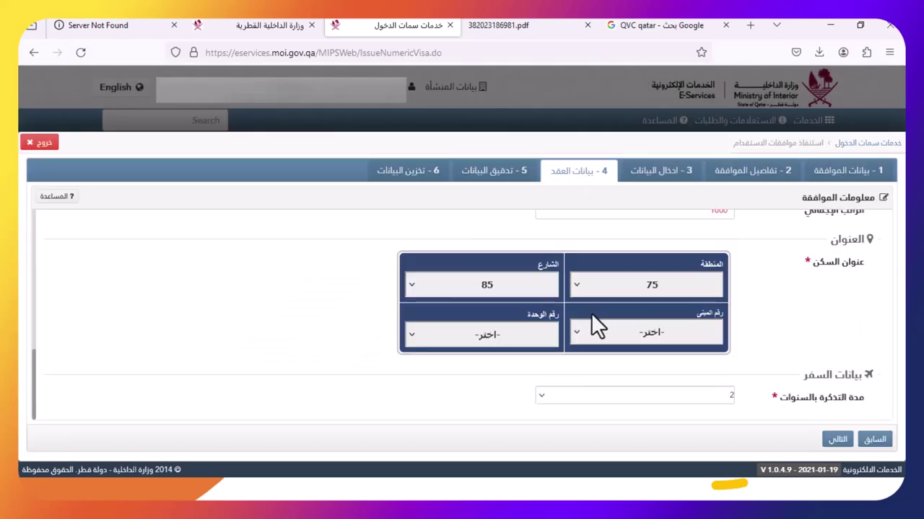
pyautogui.click(613, 291)
pyautogui.click(641, 242)
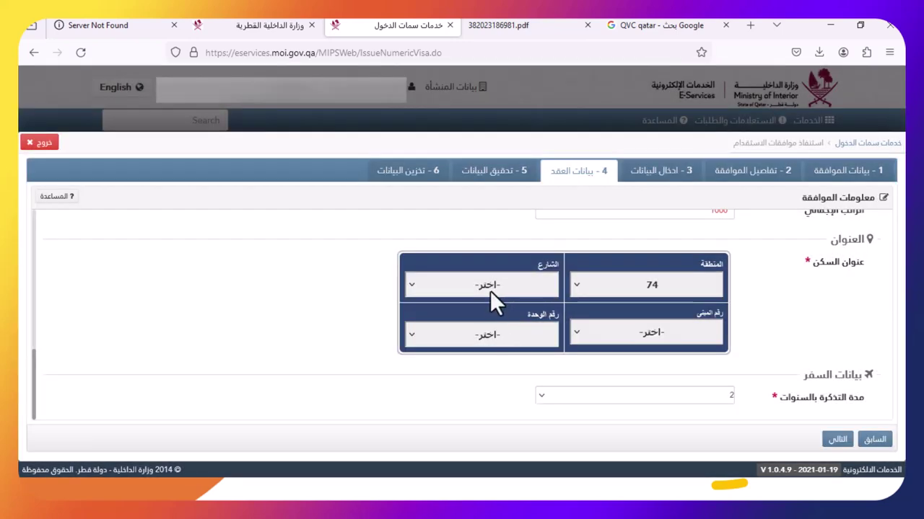
# Set street 13 and building 104, then continue to data verification
pyautogui.click(491, 289)
pyautogui.click(505, 265)
pyautogui.click(606, 337)
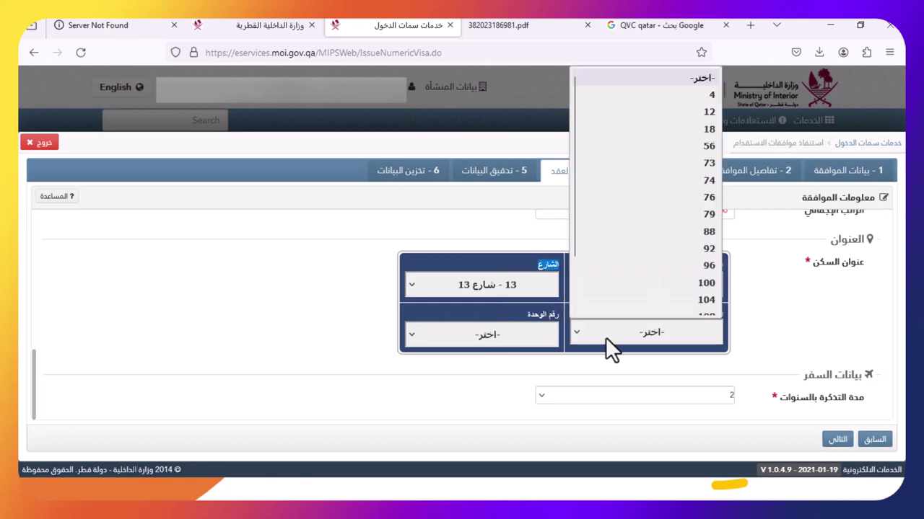
pyautogui.click(635, 332)
pyautogui.write('104')
pyautogui.click(837, 440)
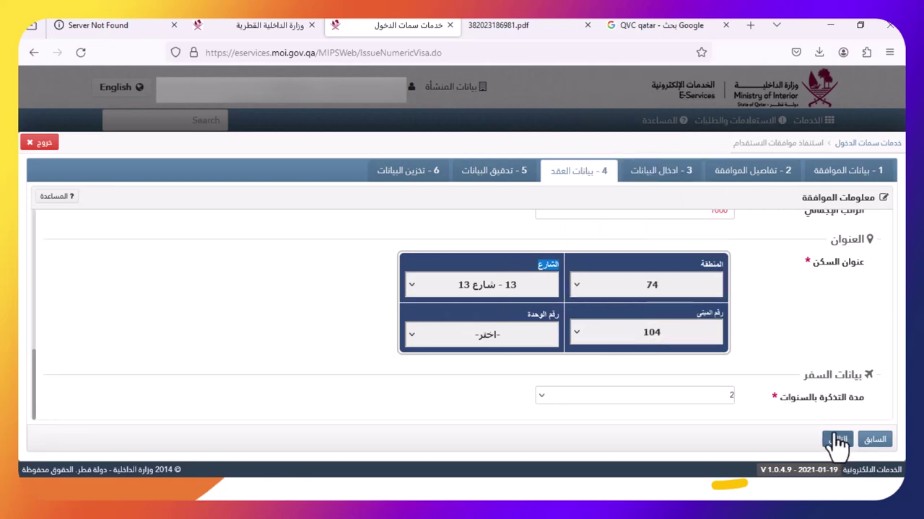
pyautogui.scroll(-2, 695, 344)
pyautogui.scroll(10, 690, 320)
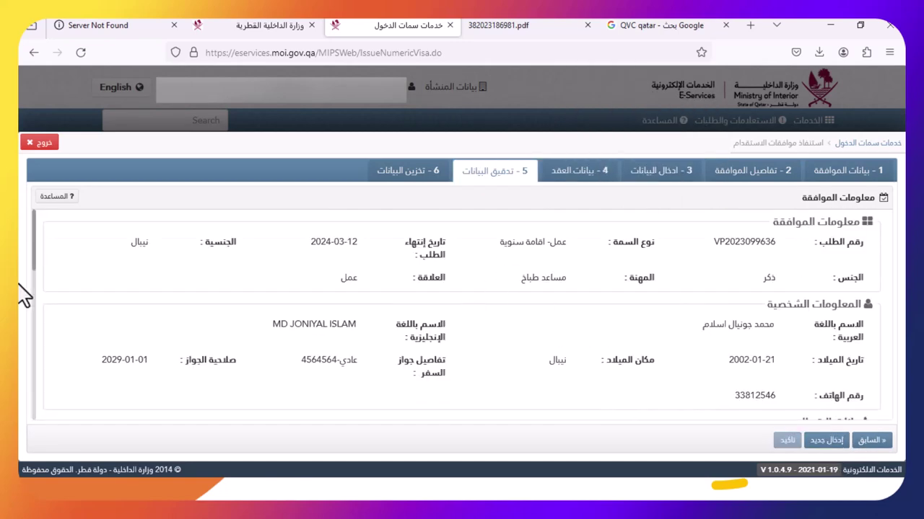
pyautogui.scroll(-10, 431, 371)
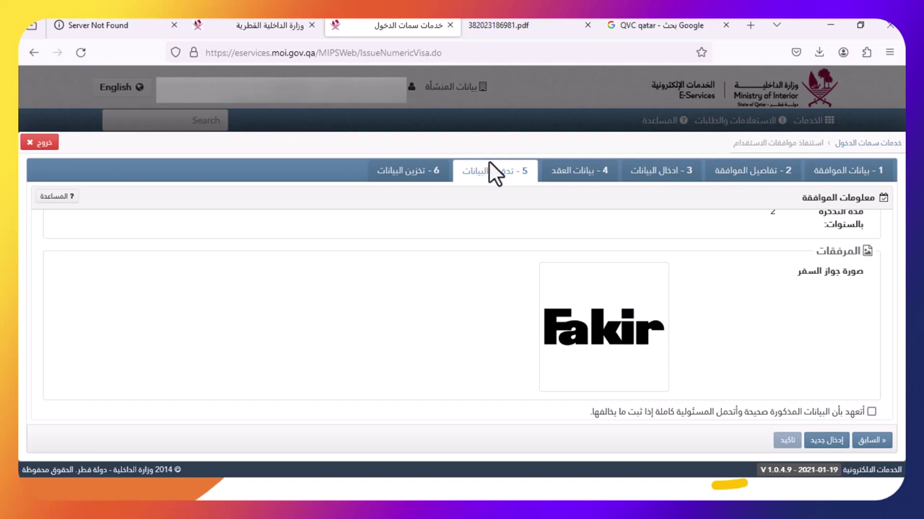
# Step back through the applicant and contract data steps to review them
pyautogui.click(865, 446)
pyautogui.click(865, 445)
pyautogui.scroll(10, 797, 375)
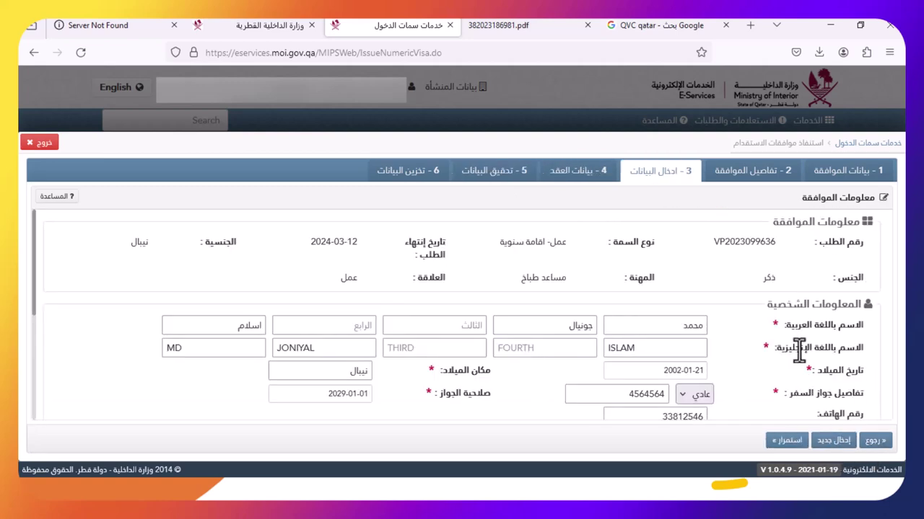
pyautogui.scroll(-10, 801, 333)
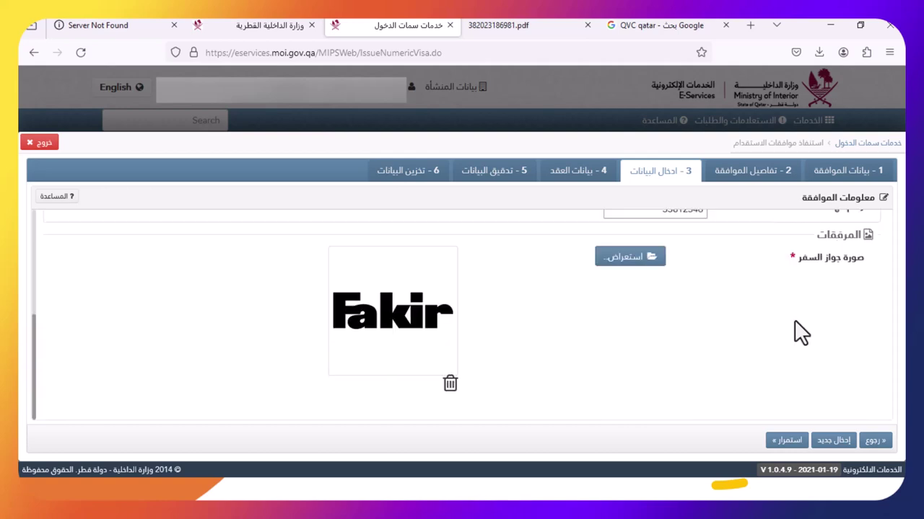
pyautogui.click(789, 441)
pyautogui.scroll(5, 767, 352)
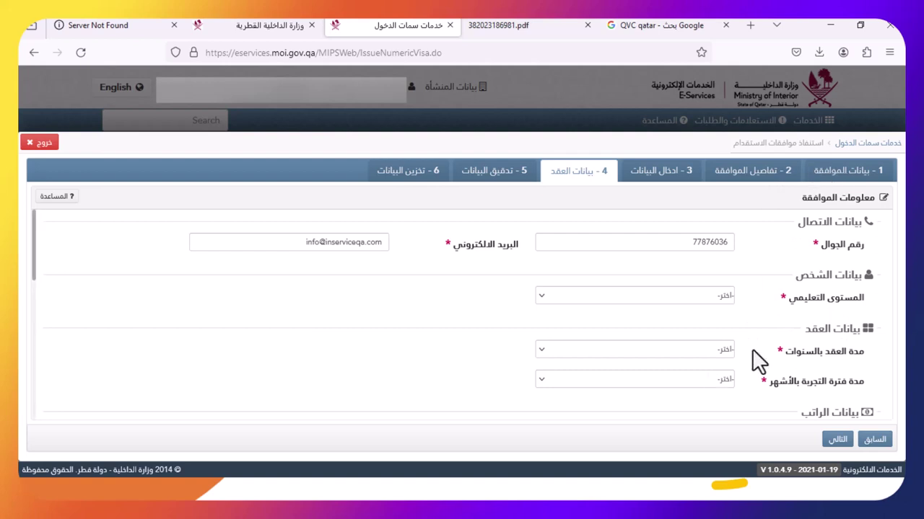
# Return to the approval table, select the Lebanon supervisor row and continue to data entry
pyautogui.click(874, 439)
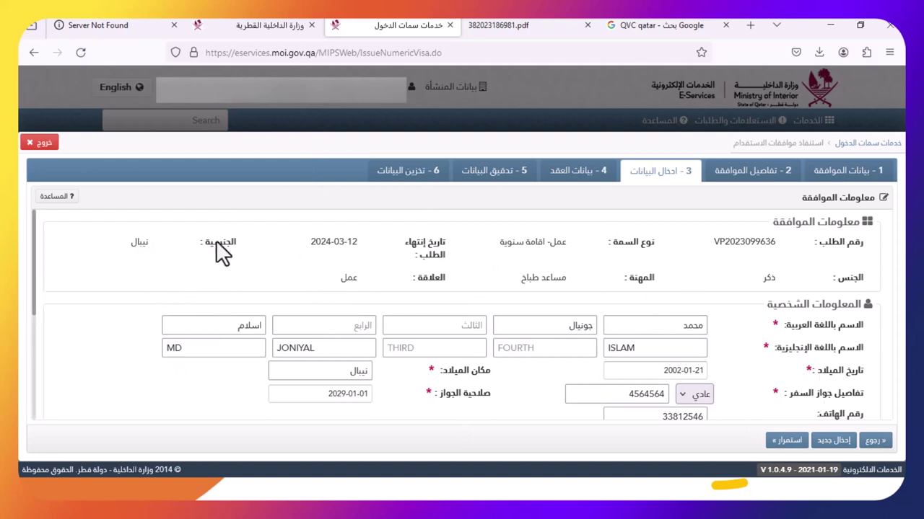
pyautogui.click(874, 441)
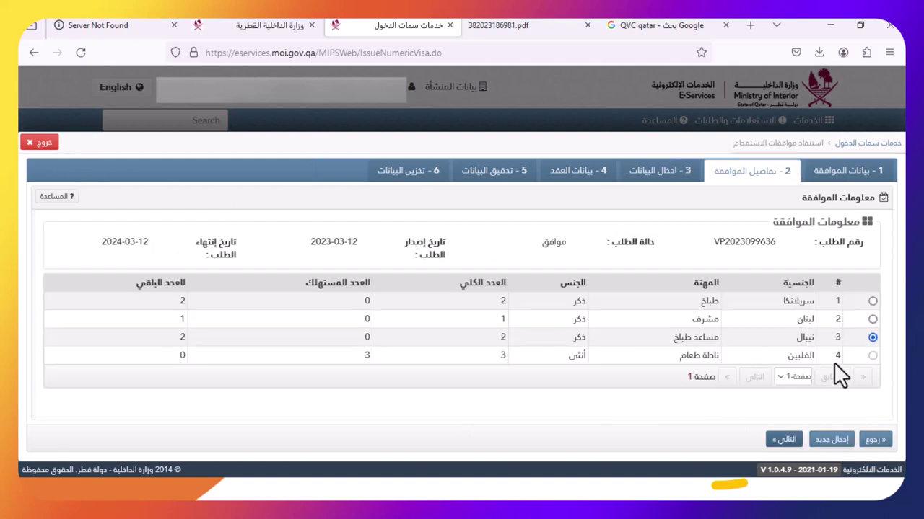
pyautogui.click(873, 319)
pyautogui.click(785, 441)
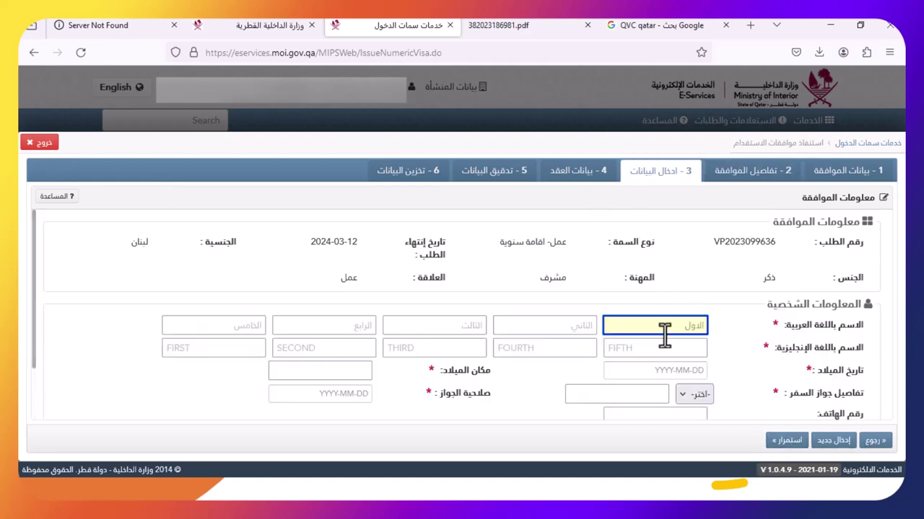
pyautogui.scroll(-2, 670, 360)
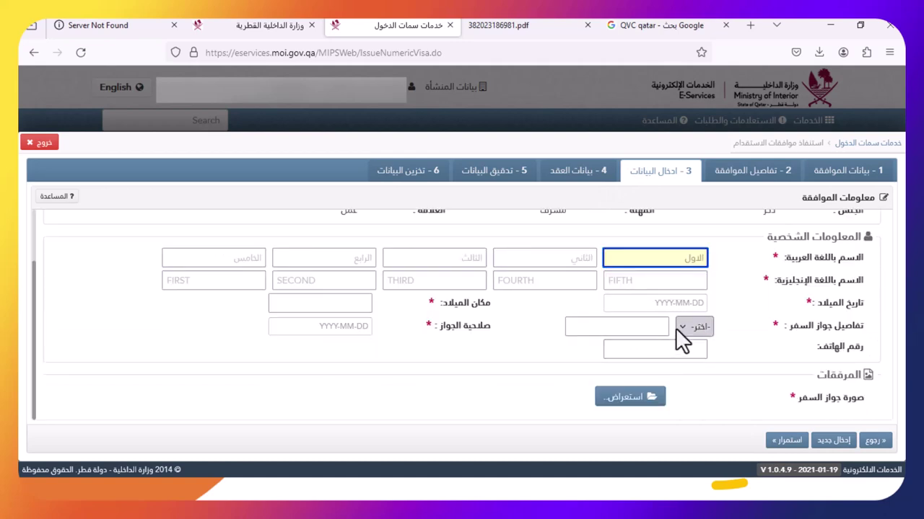